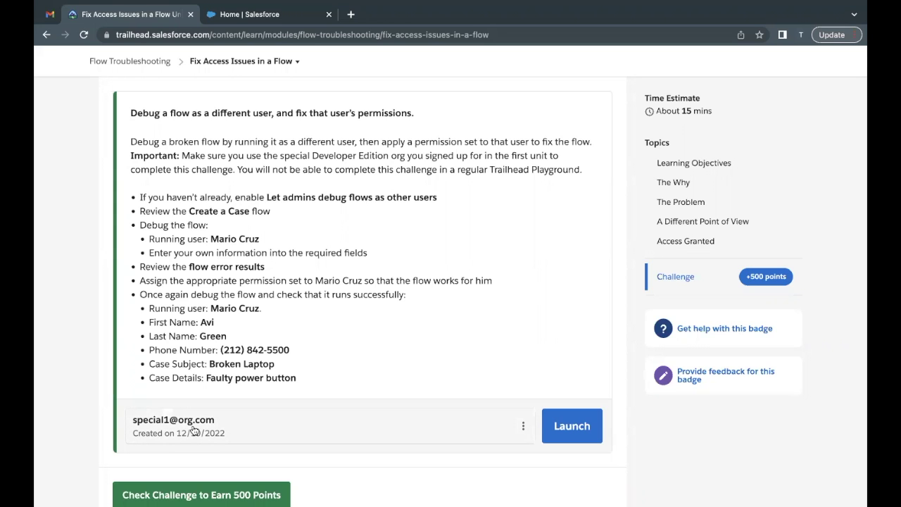
Review the Trailhead challenge instructions, noting the Create a Case flow and the debug-as-other-users setting
scroll(257, 295, "up", 1)
scroll(256, 295, "down", 1)
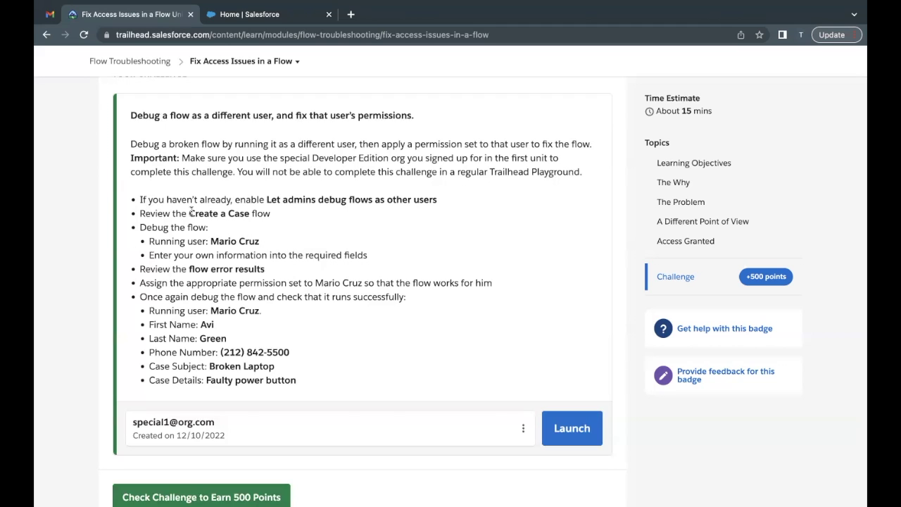
left_click_drag(189, 213, 252, 214)
left_click(255, 255)
left_click(271, 24)
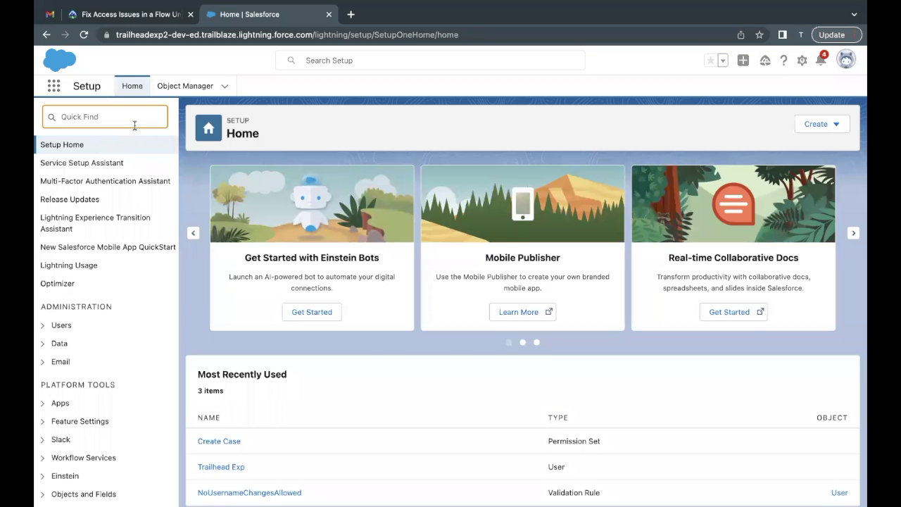
left_click(145, 13)
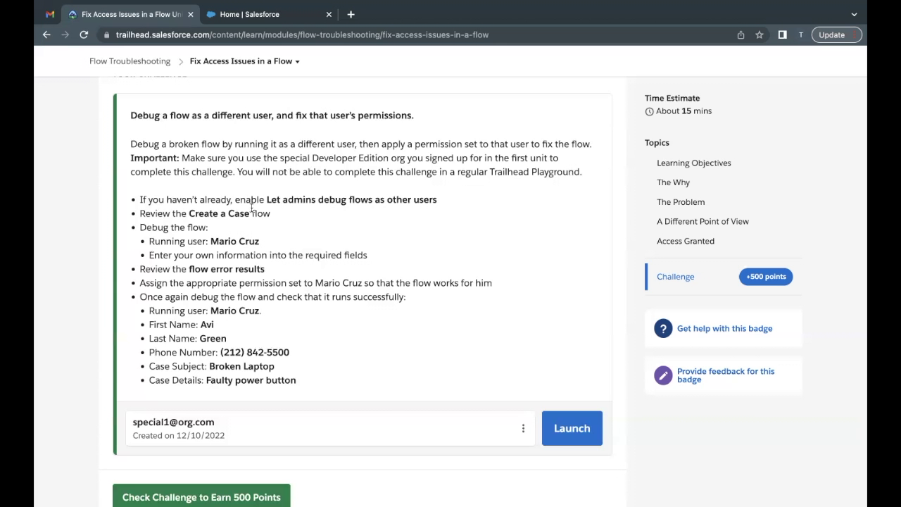
left_click_drag(267, 200, 418, 202)
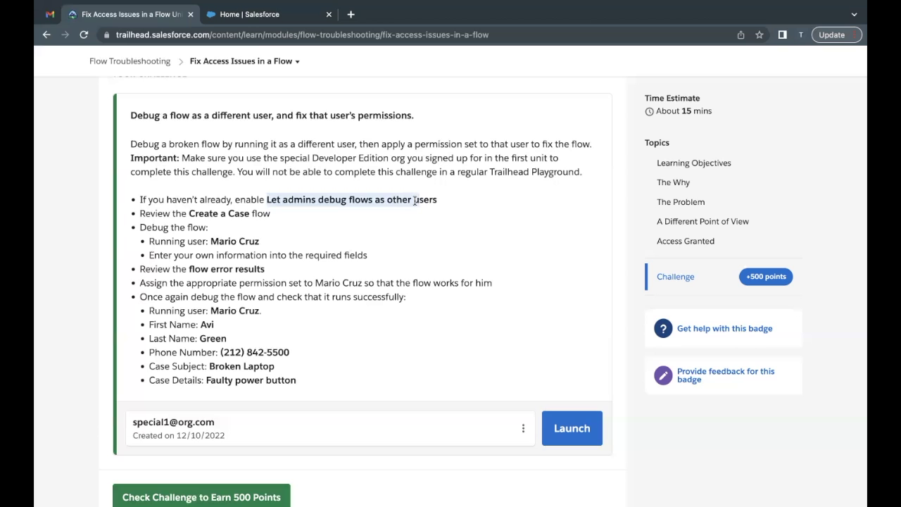
Filter the Setup menu by 'process' and scroll to the Process Automation group
left_click(272, 14)
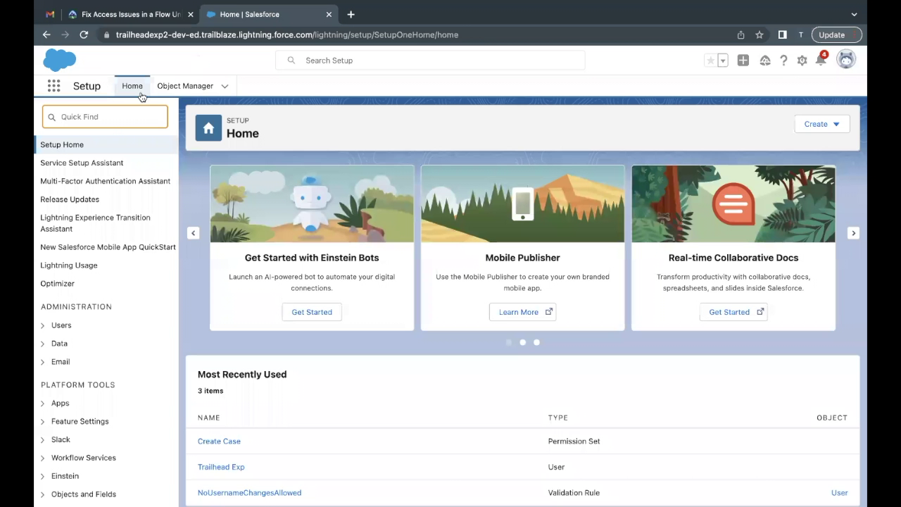
left_click(112, 120)
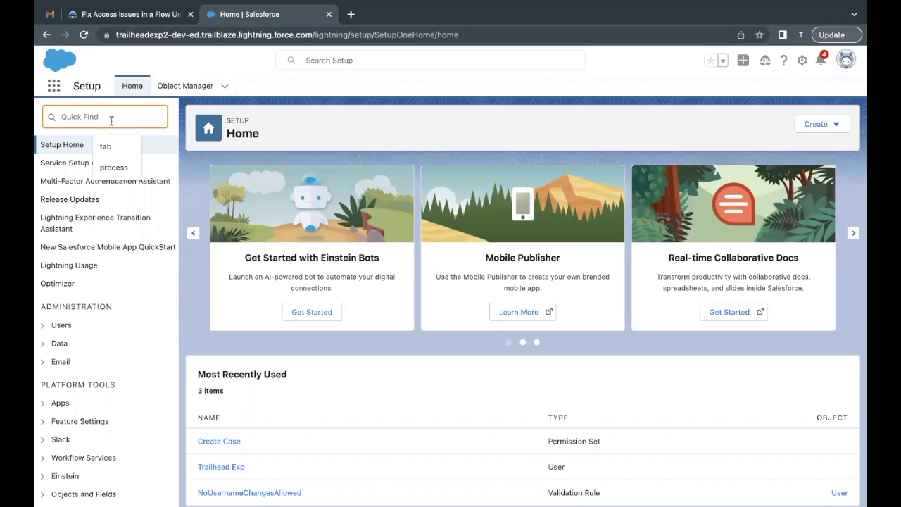
type("process")
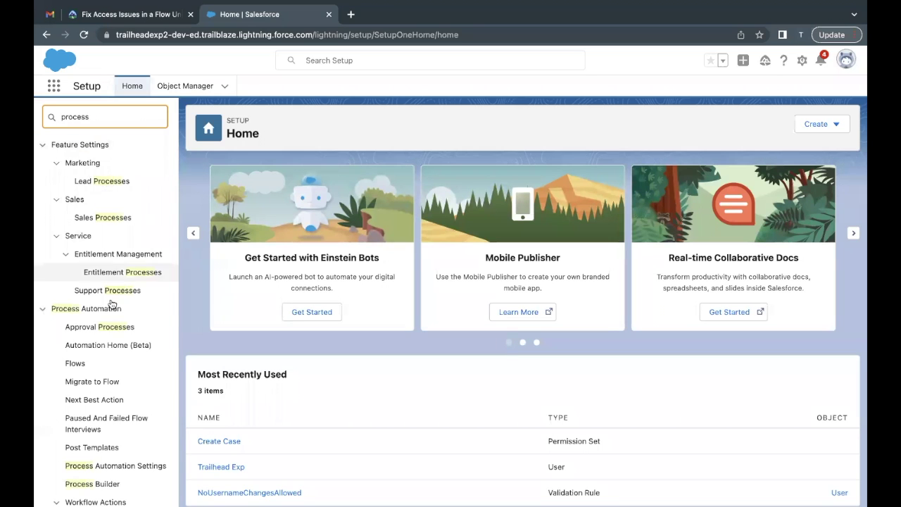
scroll(111, 304, "down", 3)
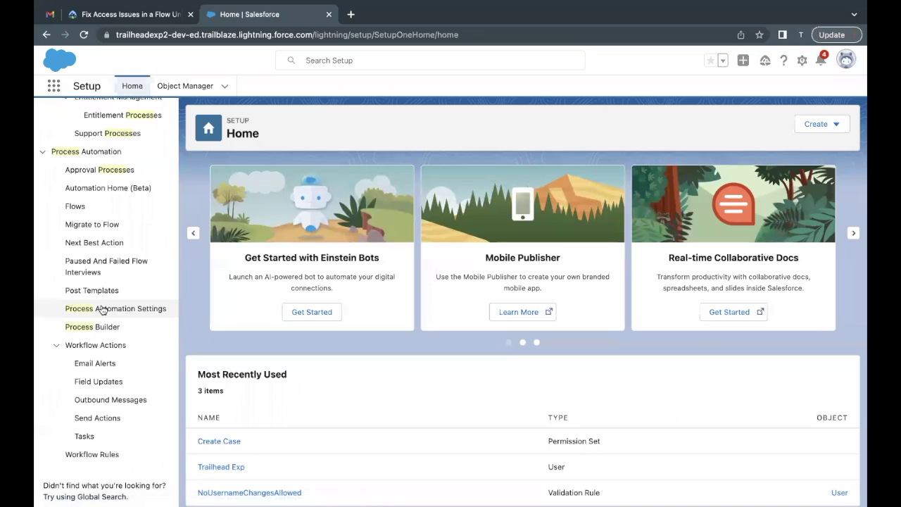
Open Process Automation Settings and check the Default Workflow User and its lookup without changing it
left_click(103, 311)
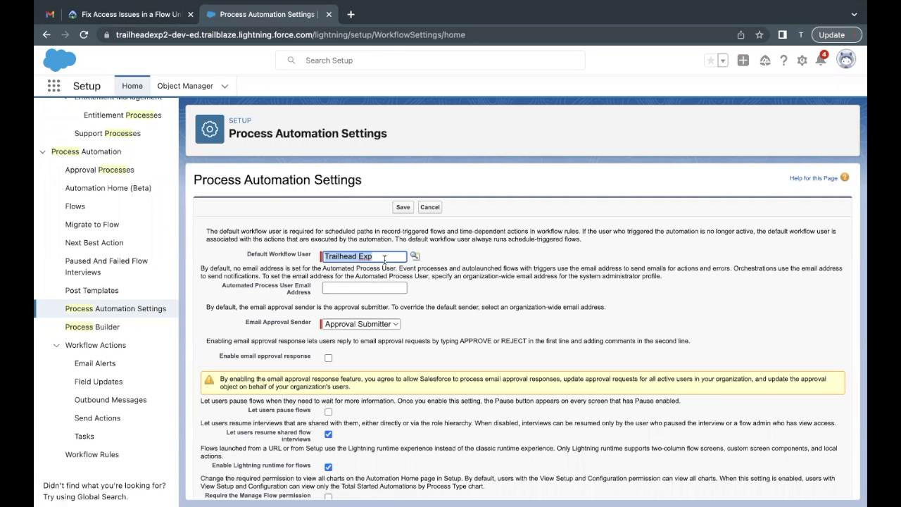
left_click(384, 260)
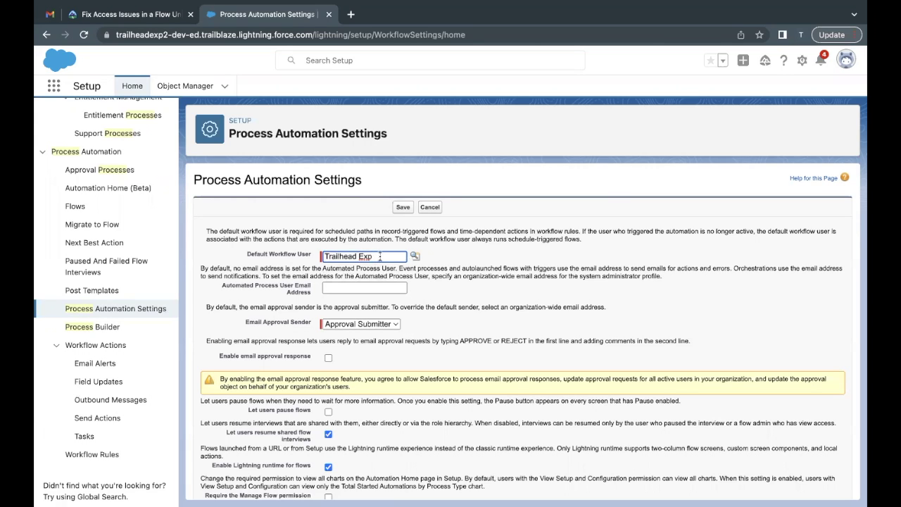
left_click_drag(380, 256, 306, 258)
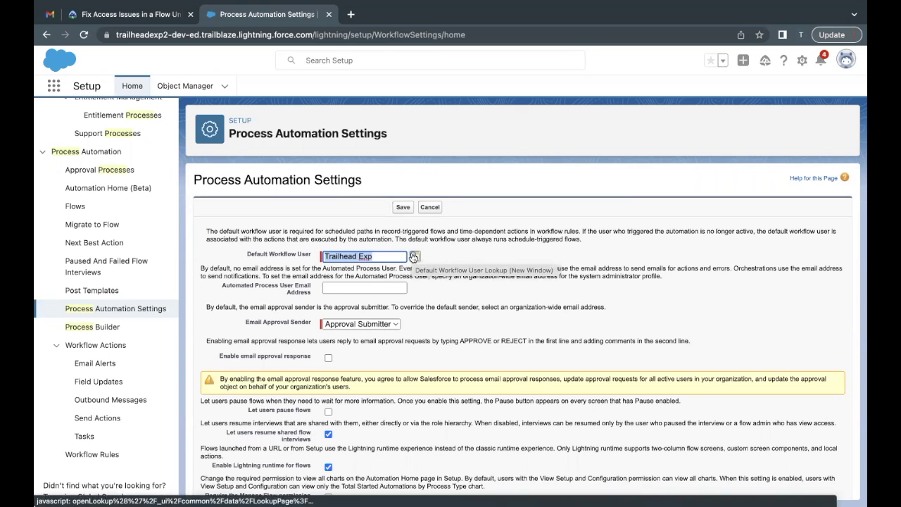
left_click(413, 257)
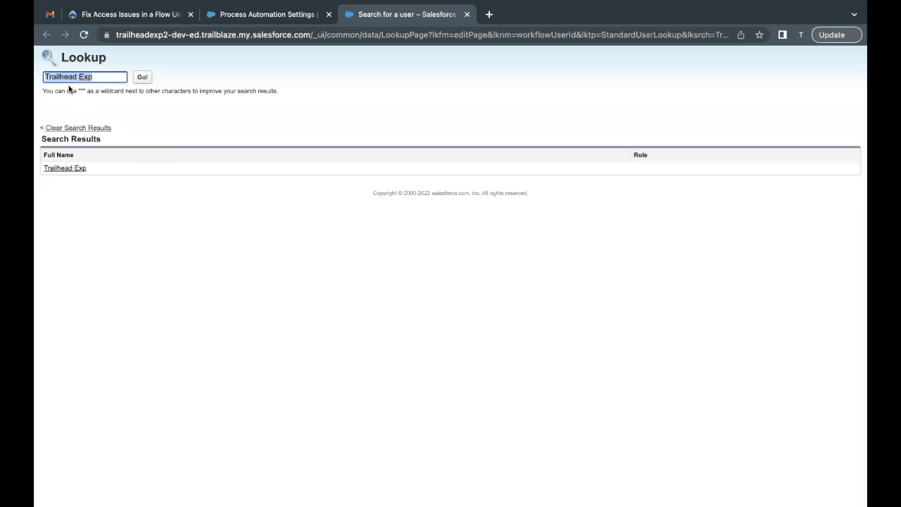
left_click(260, 14)
triple_click(373, 257)
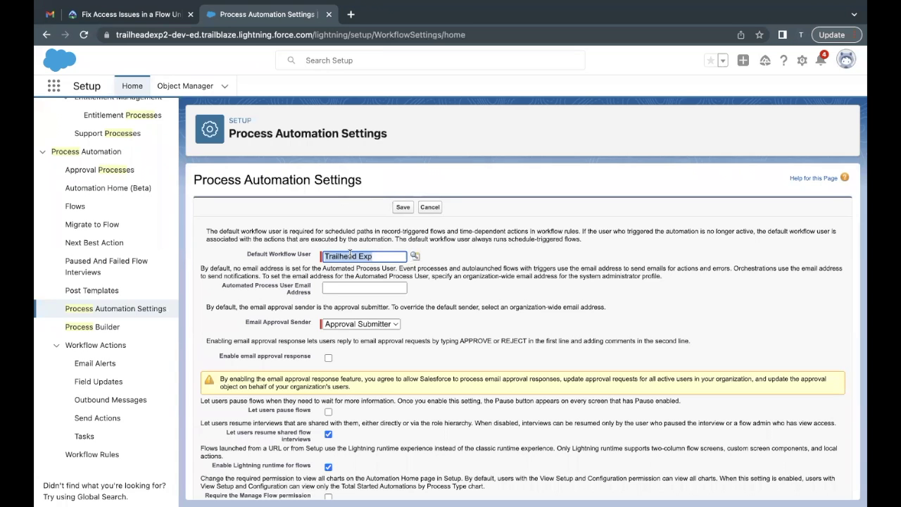
Tick 'Let admins debug flows as other users' further down the page and save the settings
scroll(444, 271, "down", 1)
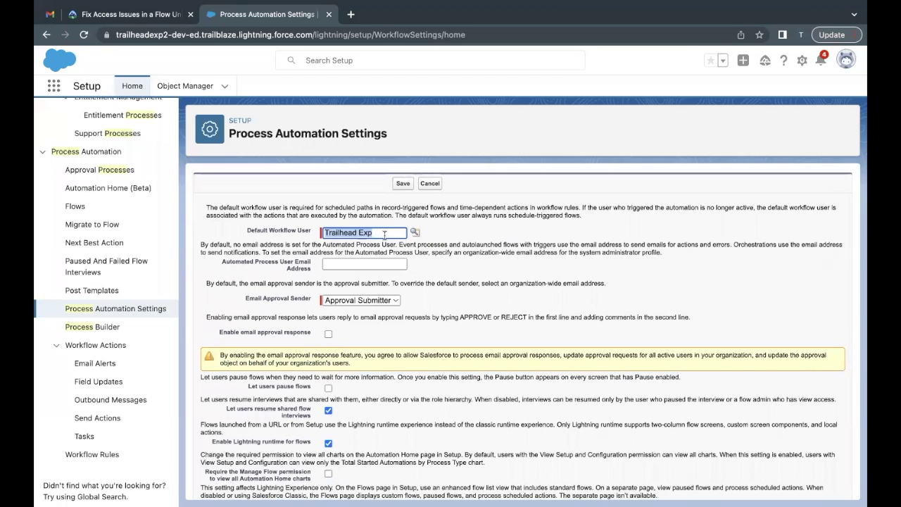
left_click(427, 243)
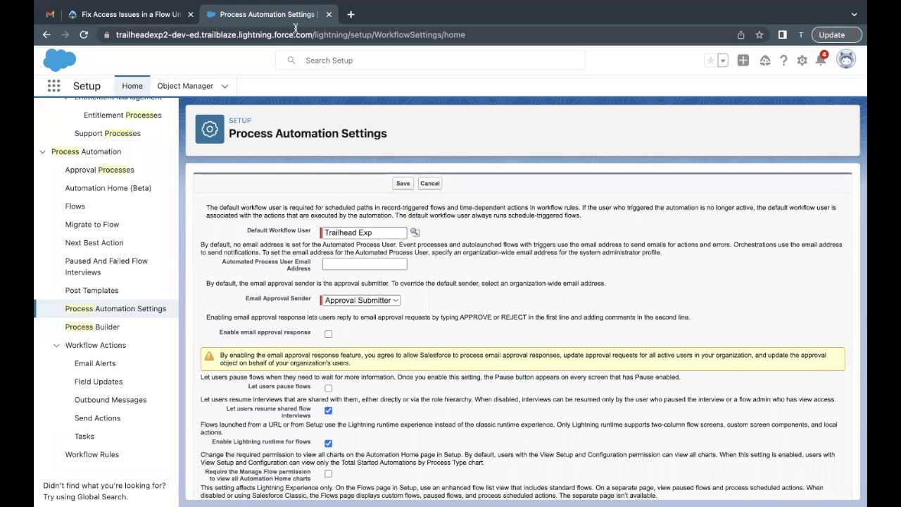
scroll(412, 261, "down", 3)
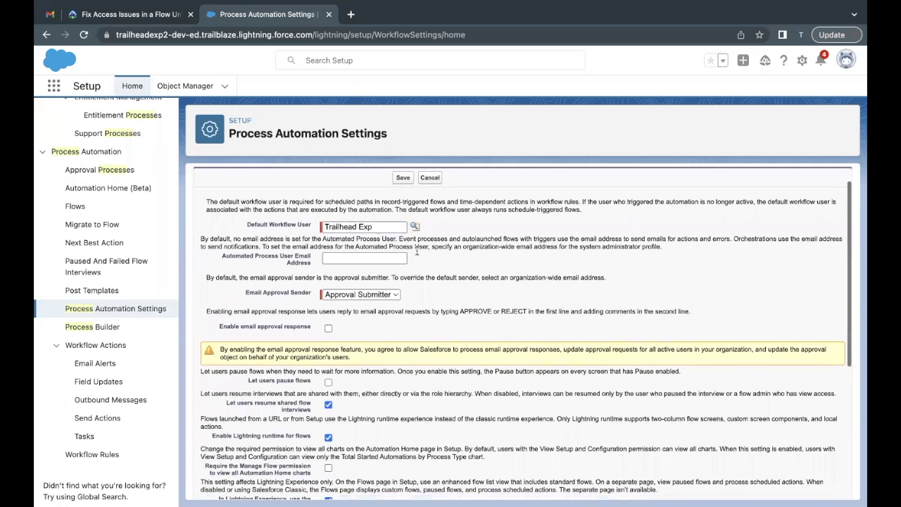
scroll(405, 268, "down", 4)
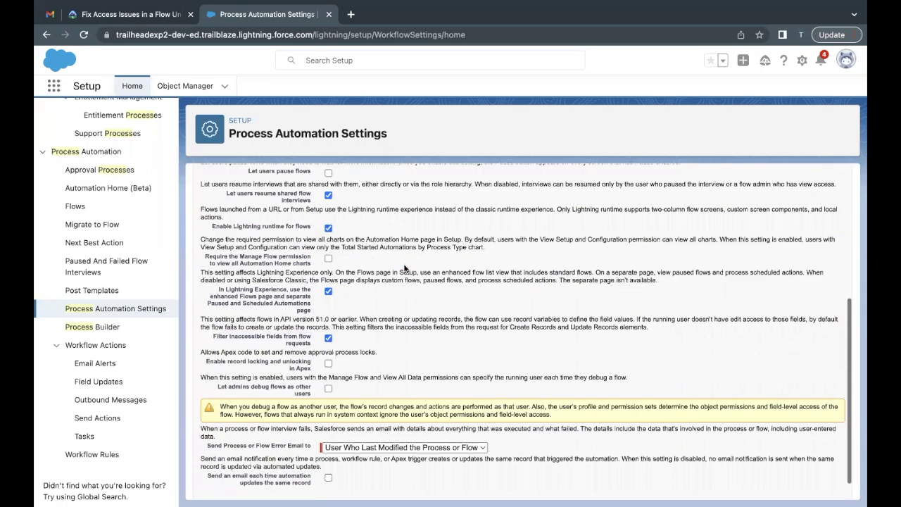
left_click_drag(216, 361, 312, 367)
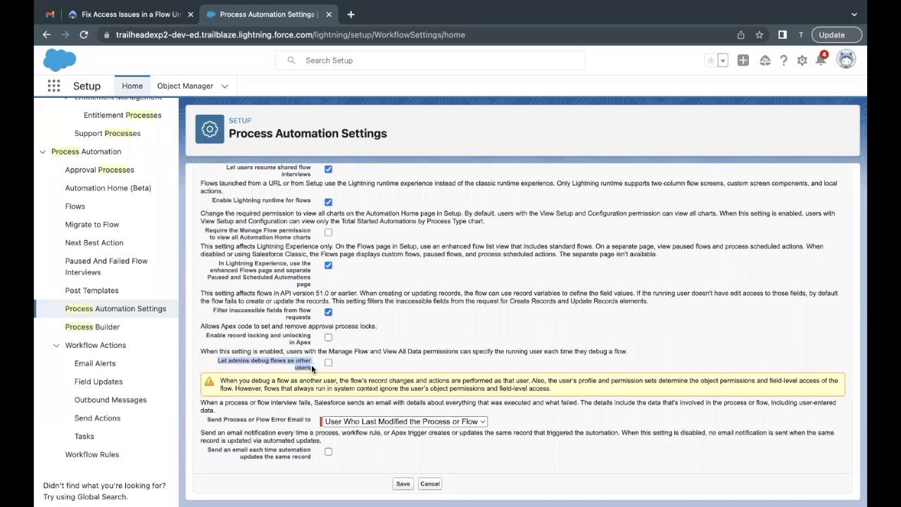
left_click(329, 363)
left_click(403, 484)
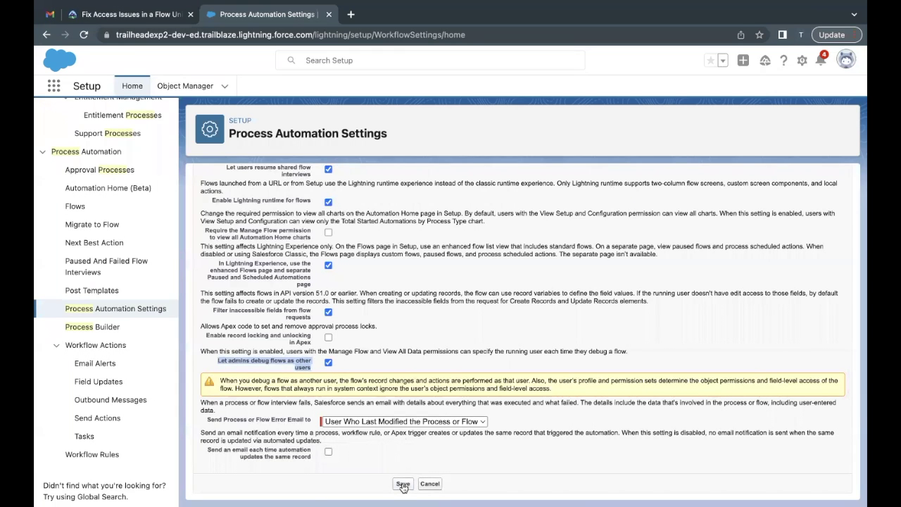
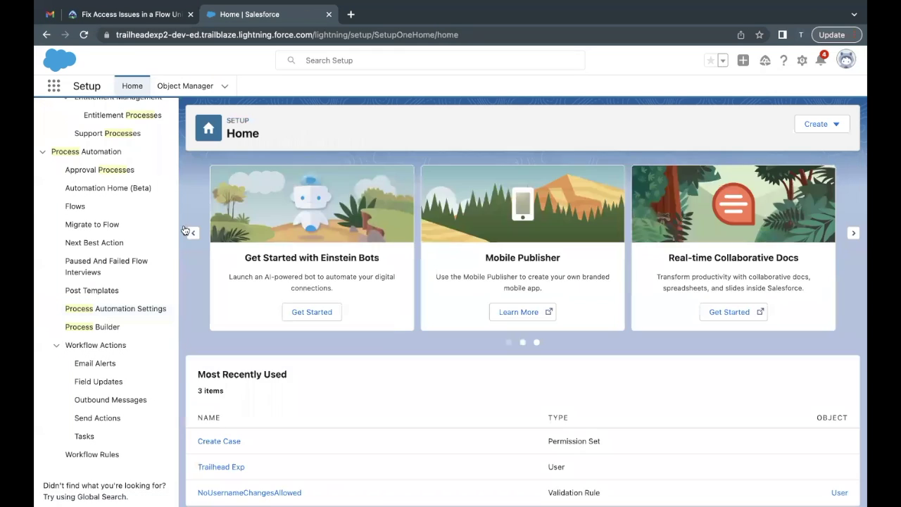
Replace the Quick Find term 'process' with 'flow' to list flow-related Setup items
scroll(138, 174, "up", 4)
double_click(129, 125)
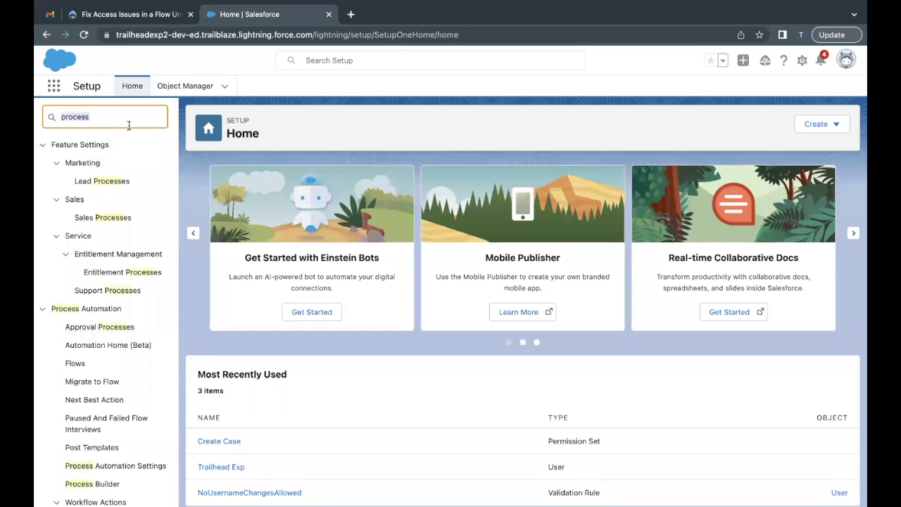
type("flow")
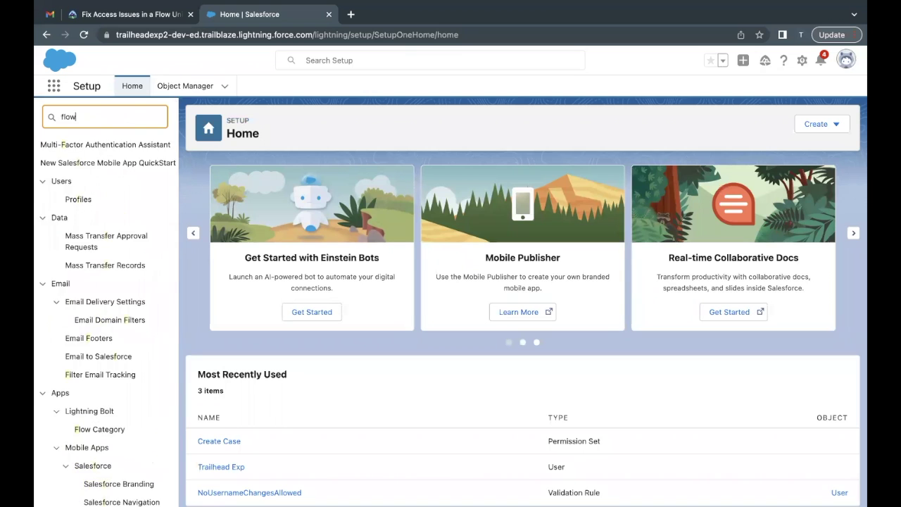
Open the Create a Case flow from the Flows list and launch its Debug options
left_click(76, 291)
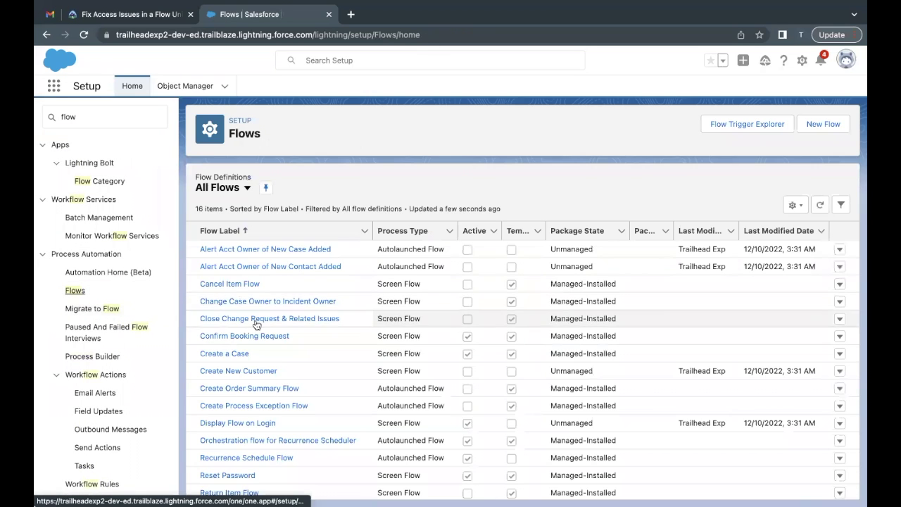
scroll(250, 328, "down", 1)
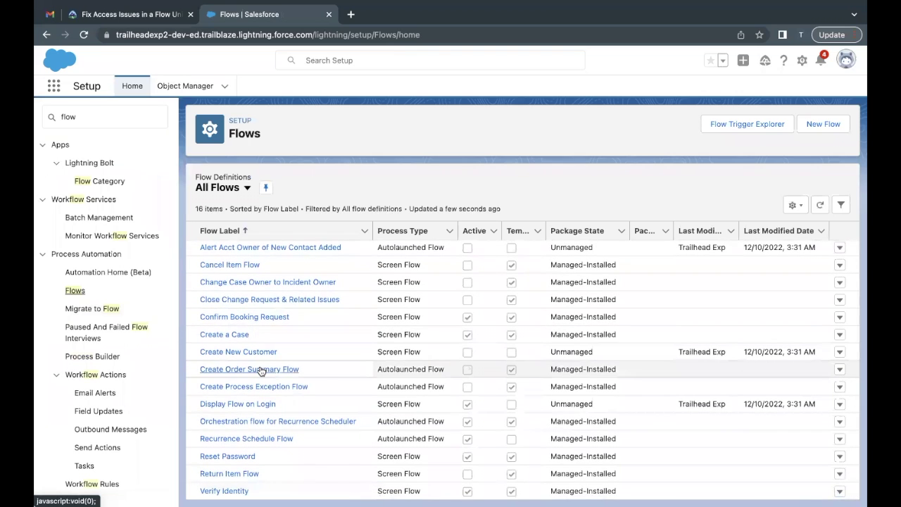
left_click(232, 335)
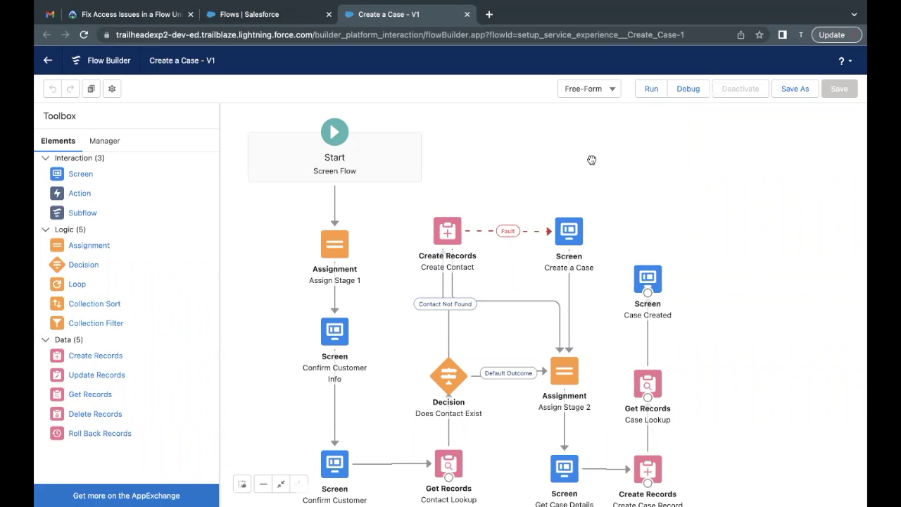
left_click(686, 97)
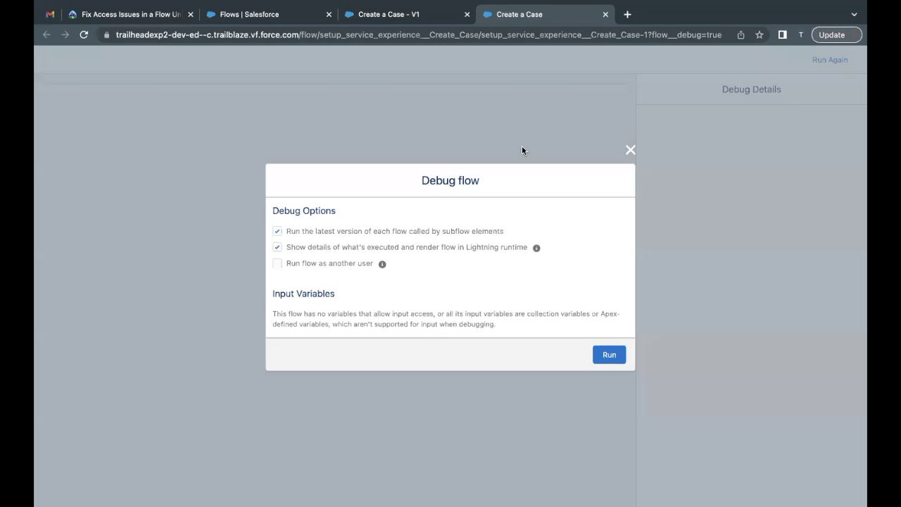
Enable 'Run flow as another user' and select the challenge's test user
left_click(278, 265)
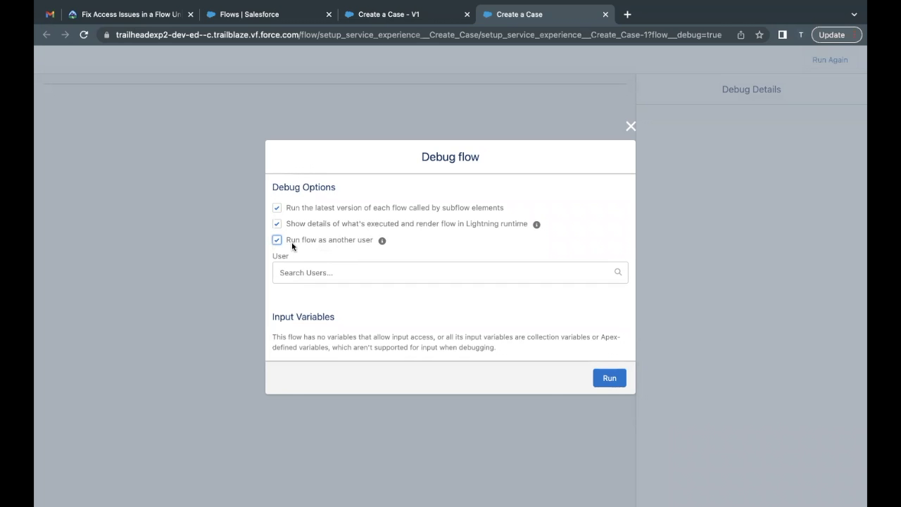
left_click_drag(287, 240, 321, 242)
left_click(321, 241)
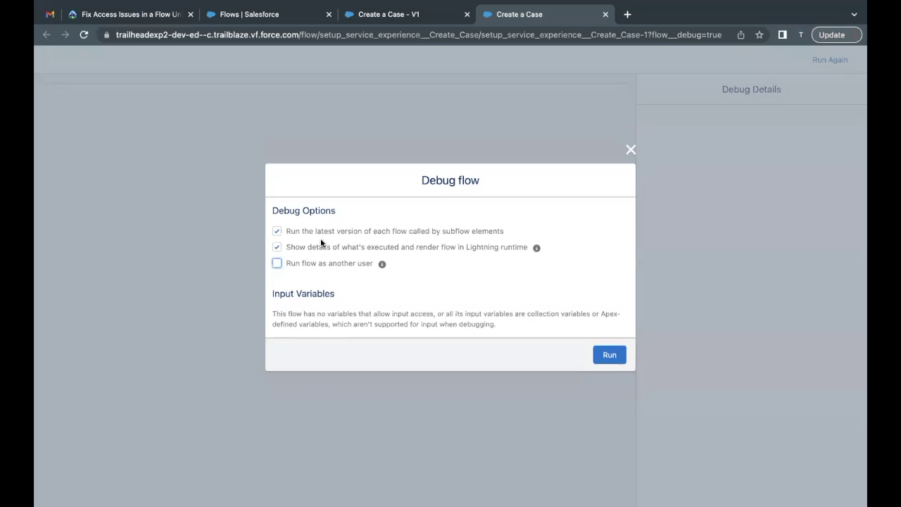
left_click(324, 268)
left_click(303, 272)
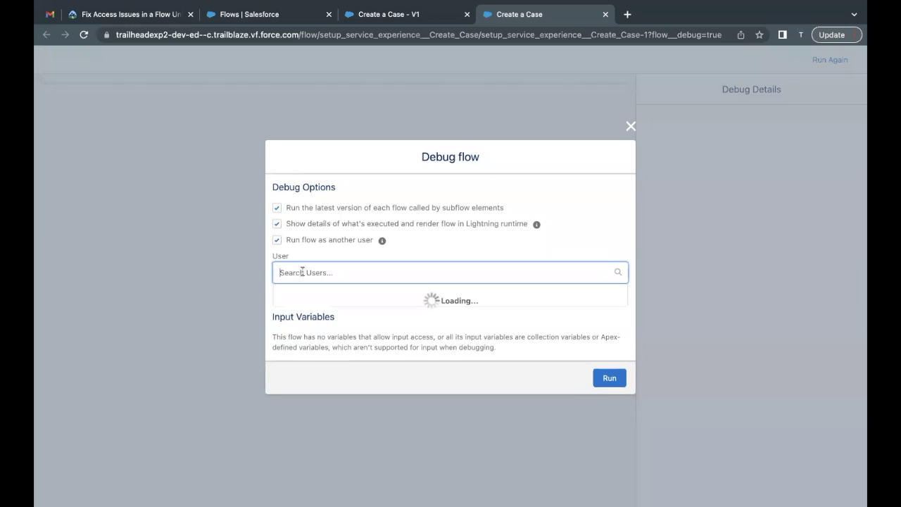
type("Mario")
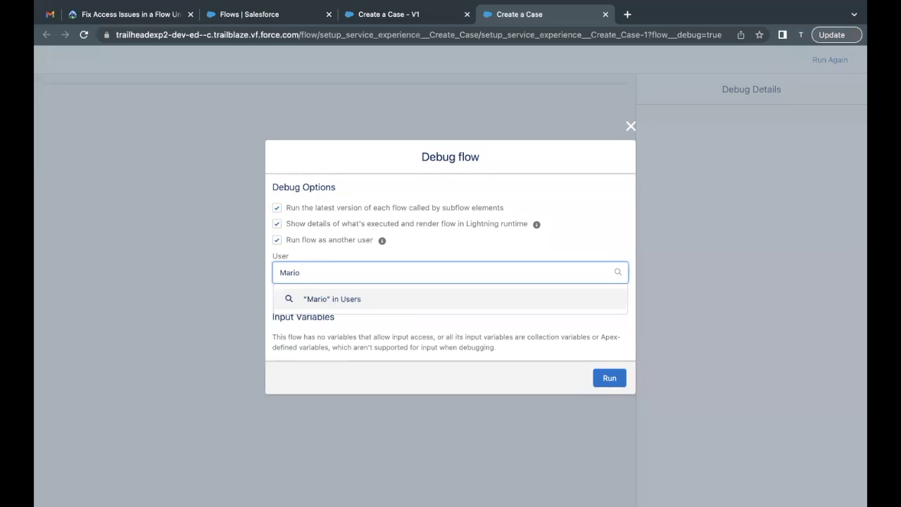
left_click(313, 320)
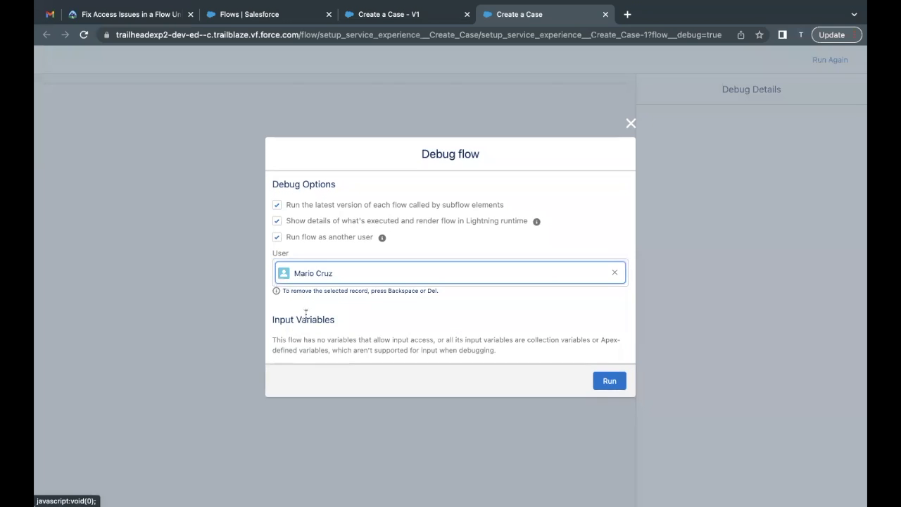
Confirm the required running user in the Trailhead instructions, then run the debug
left_click(91, 10)
left_click_drag(207, 310, 261, 308)
left_click_drag(209, 240, 268, 241)
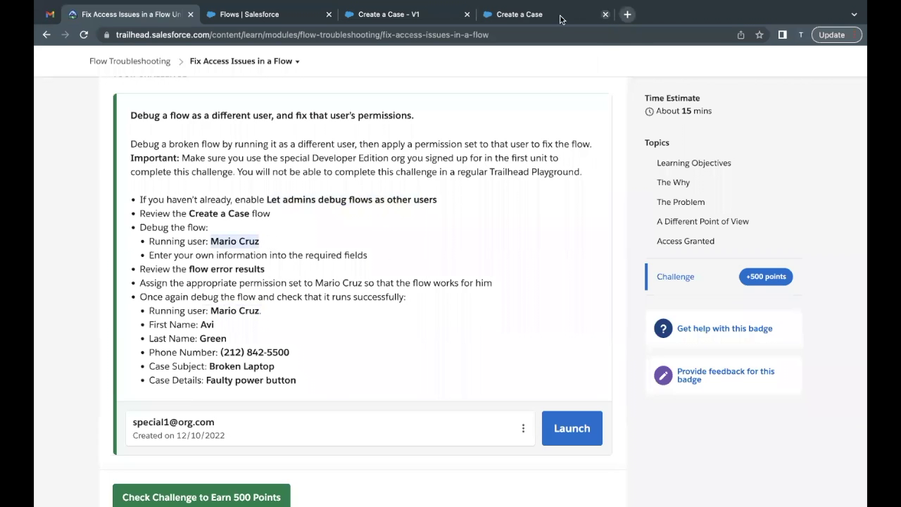
left_click(551, 15)
left_click(609, 381)
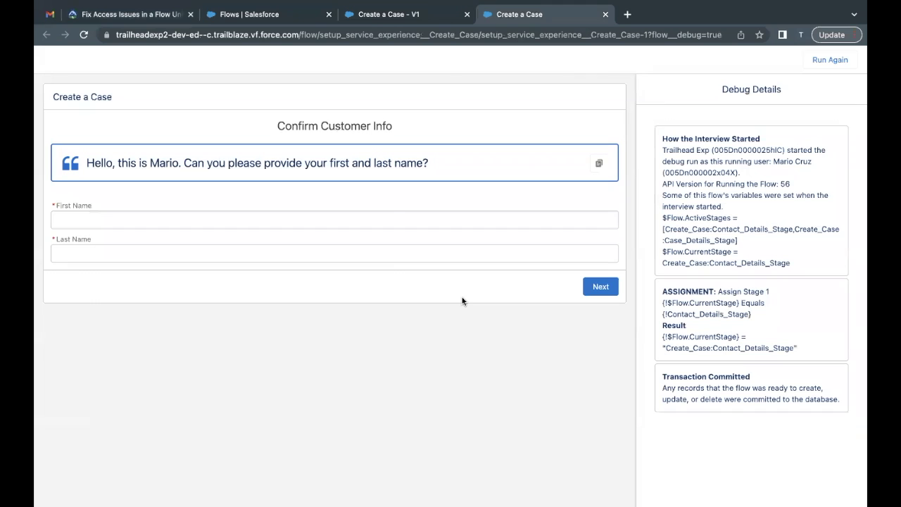
Fill the customer's first and last name with test values and continue
left_click(390, 219)
type("test")
key("Tab")
type("test")
left_click(602, 288)
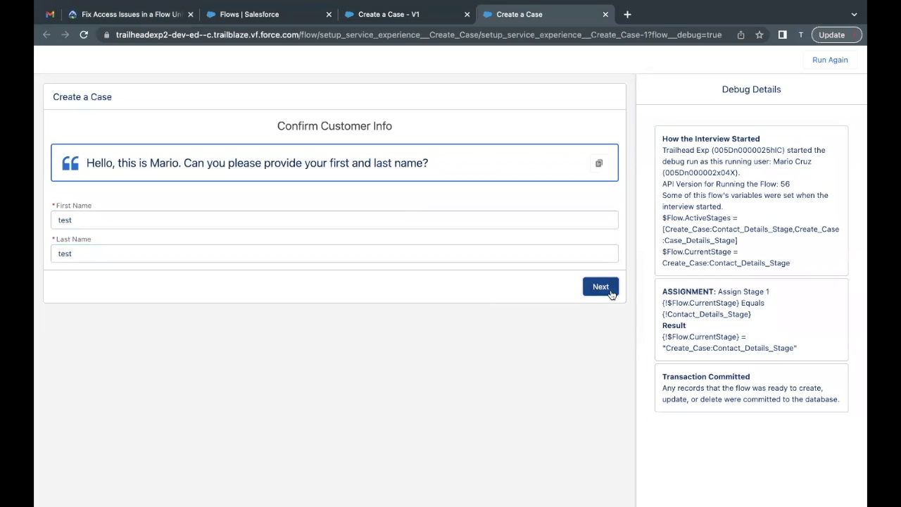
Enter a test email address and phone number for the customer, then continue
left_click(175, 223)
type("test@")
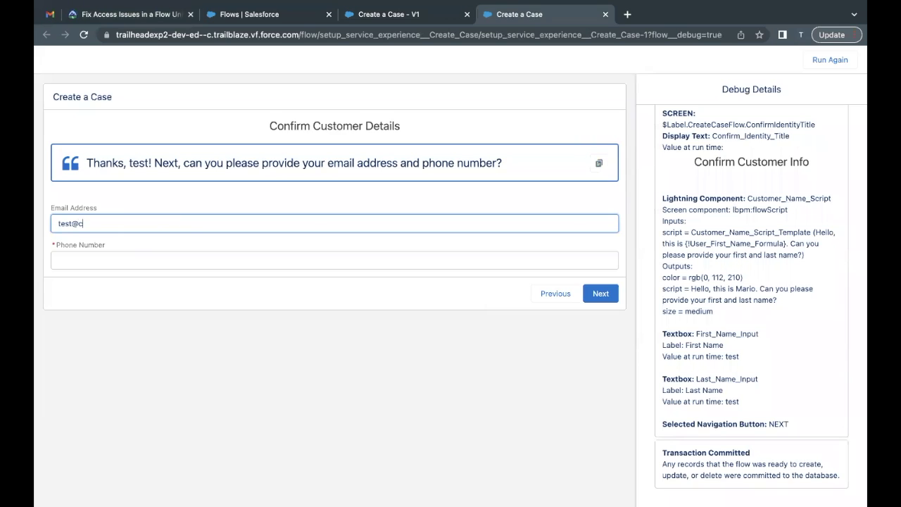
type("c")
key("BackSpace")
type("org.com")
key("Tab")
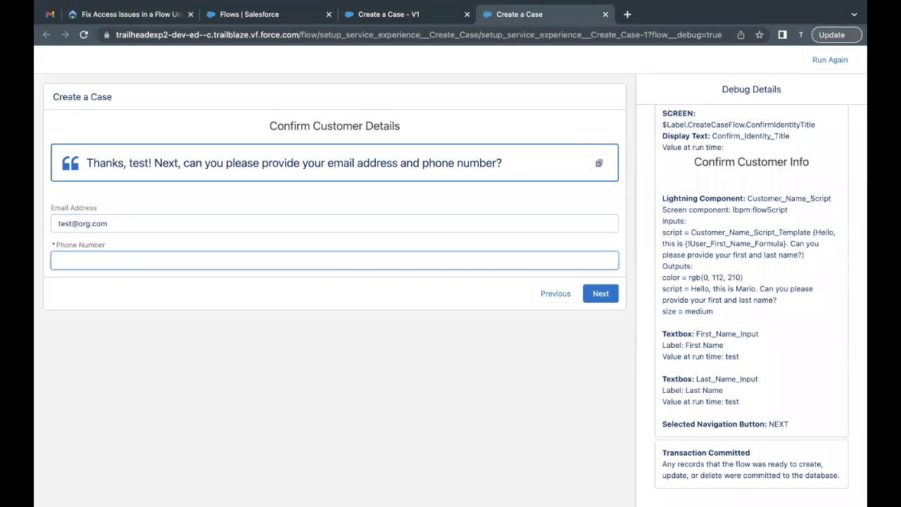
type("243647859")
left_click(600, 301)
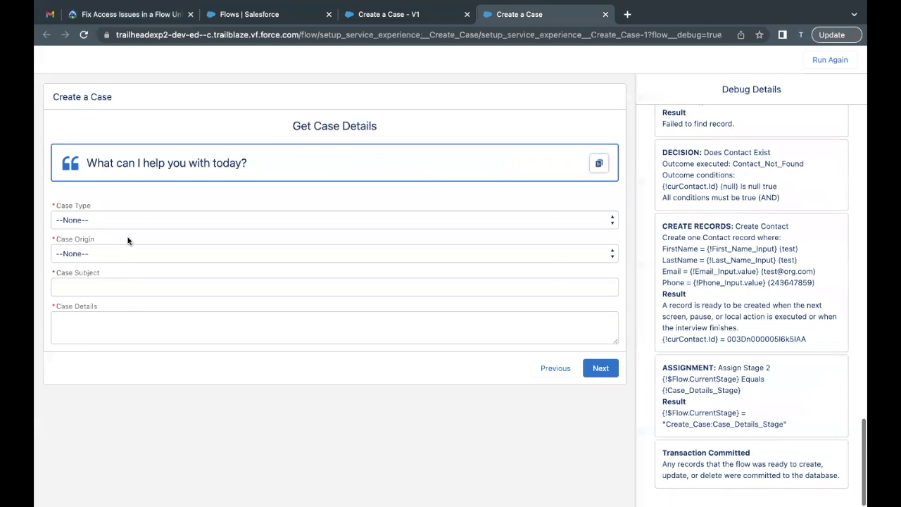
Set case type Mechanical and origin Phone, enter 'test' subject and details, and submit
left_click(143, 223)
left_click(137, 233)
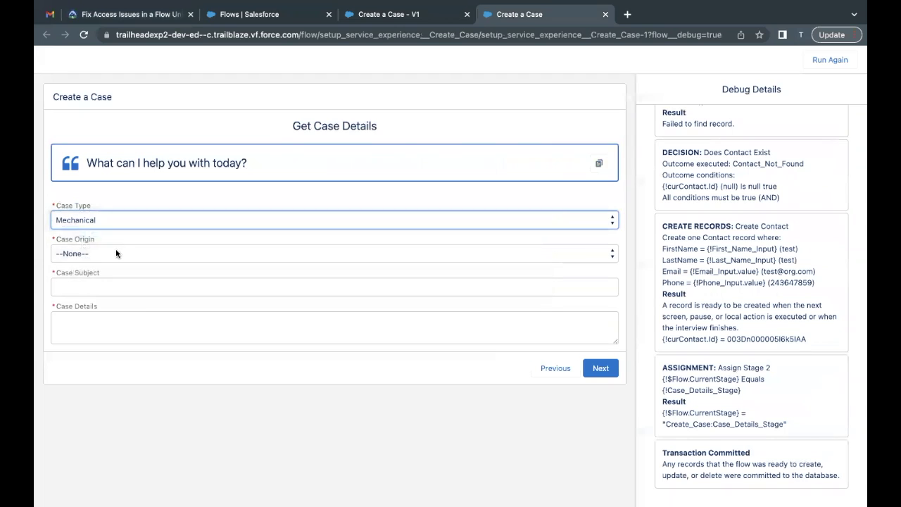
left_click(115, 252)
left_click(112, 266)
left_click(93, 285)
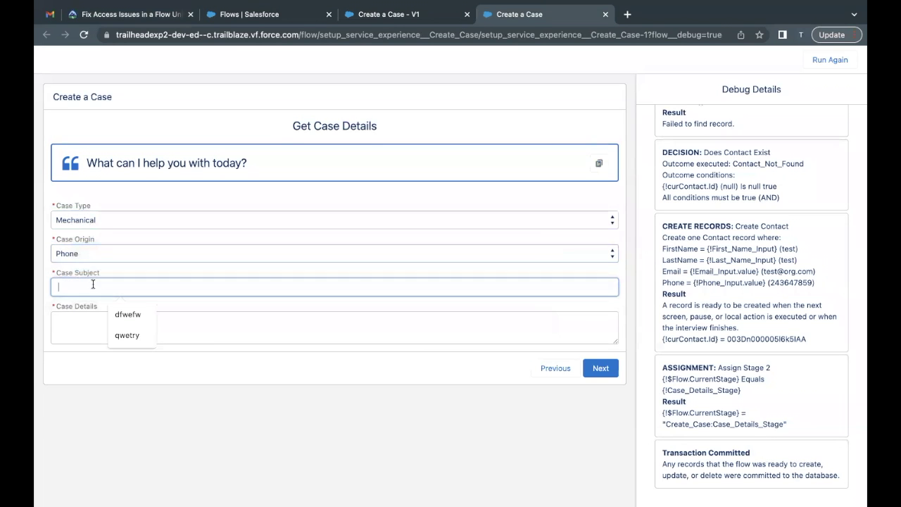
type("test")
key("Tab")
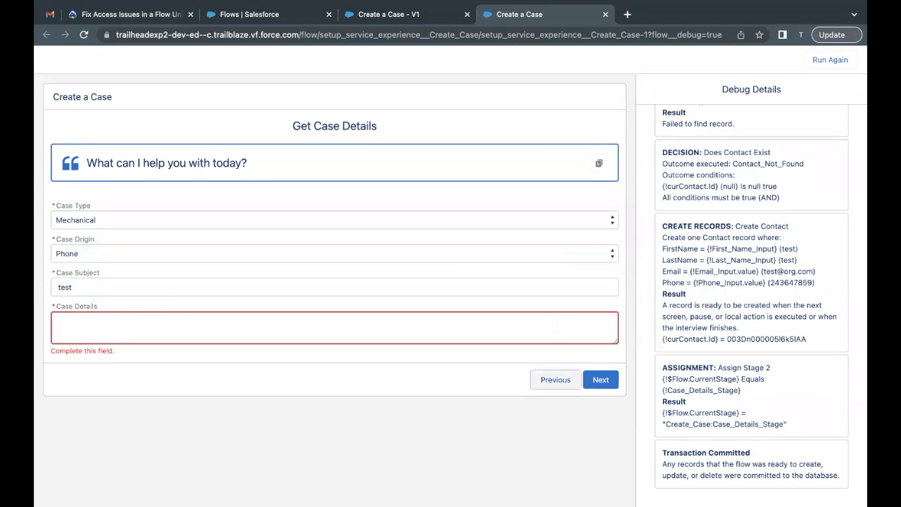
left_click(90, 332)
type("test")
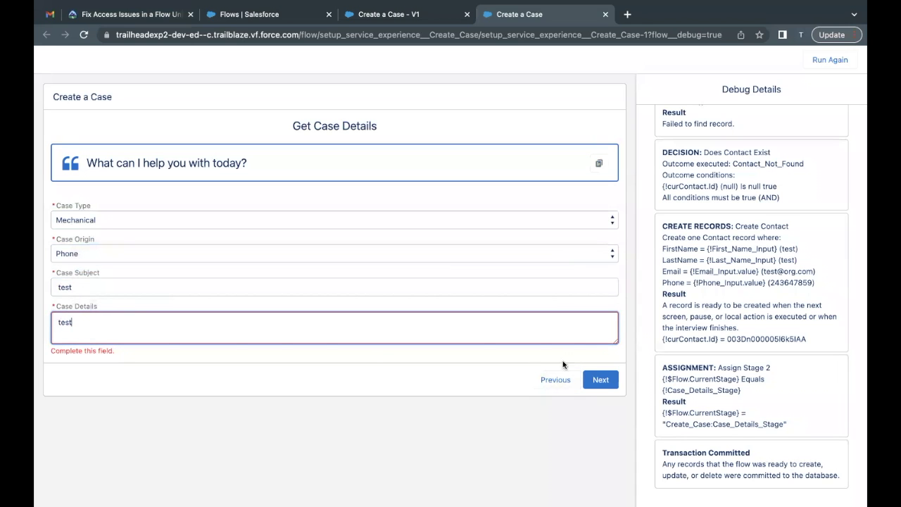
left_click(601, 380)
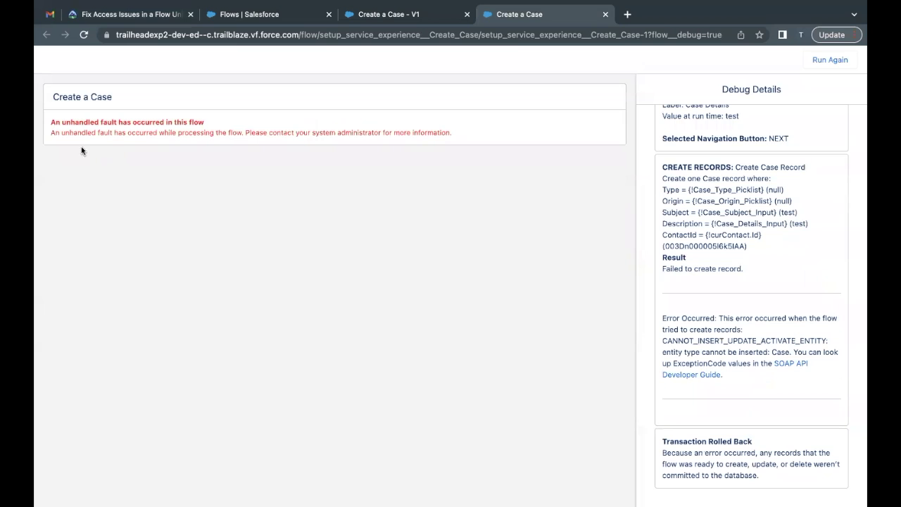
Review the fault message and the 'Failed to create record' result, then return to the challenge
left_click_drag(61, 132, 339, 139)
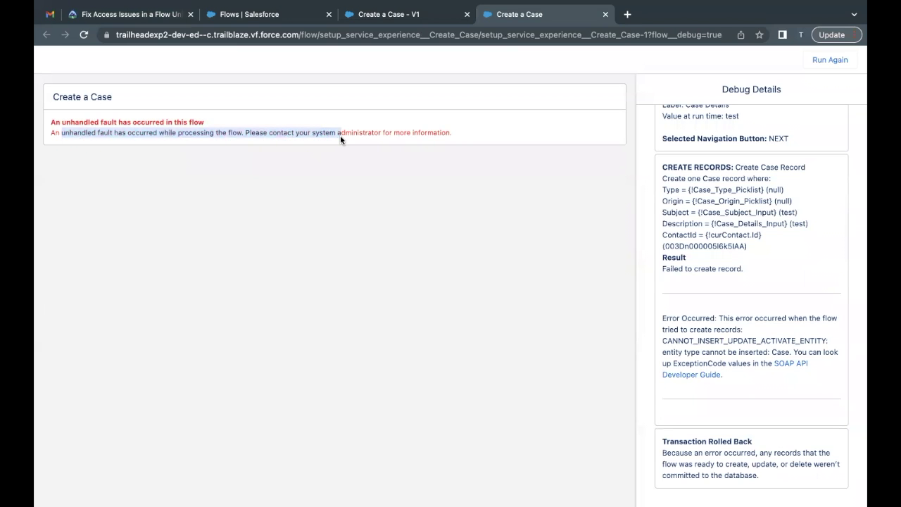
left_click(336, 209)
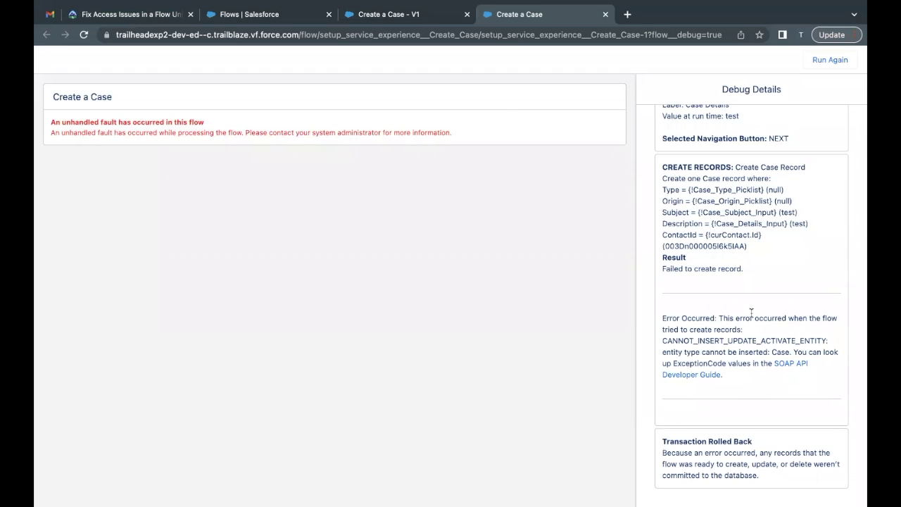
left_click_drag(663, 269, 742, 269)
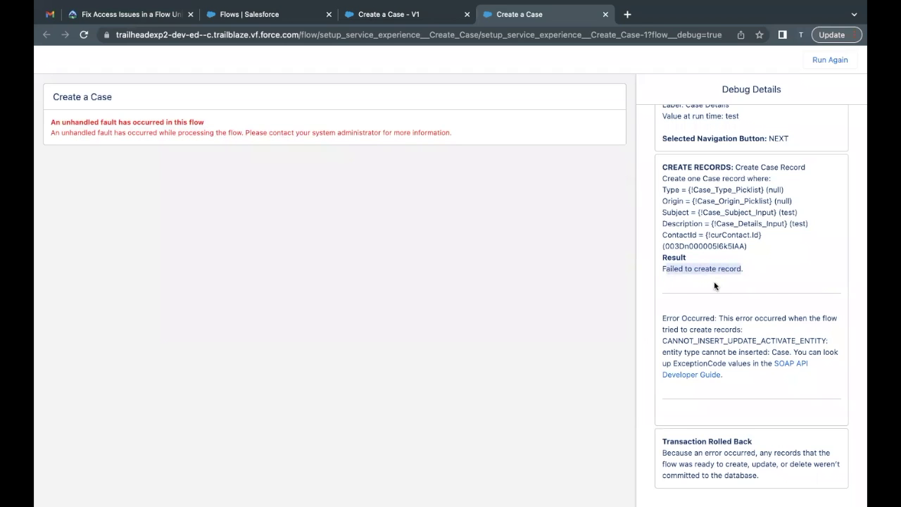
left_click_drag(720, 318, 768, 328)
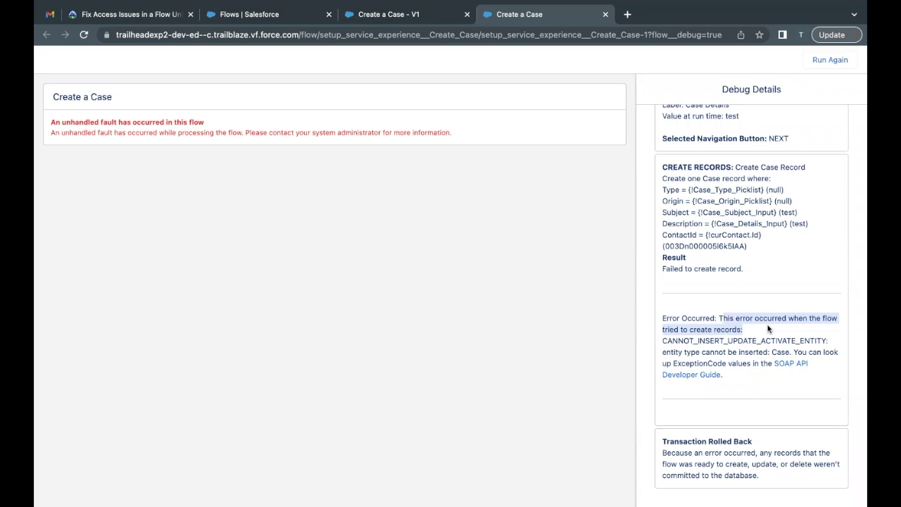
left_click(125, 14)
left_click(197, 269)
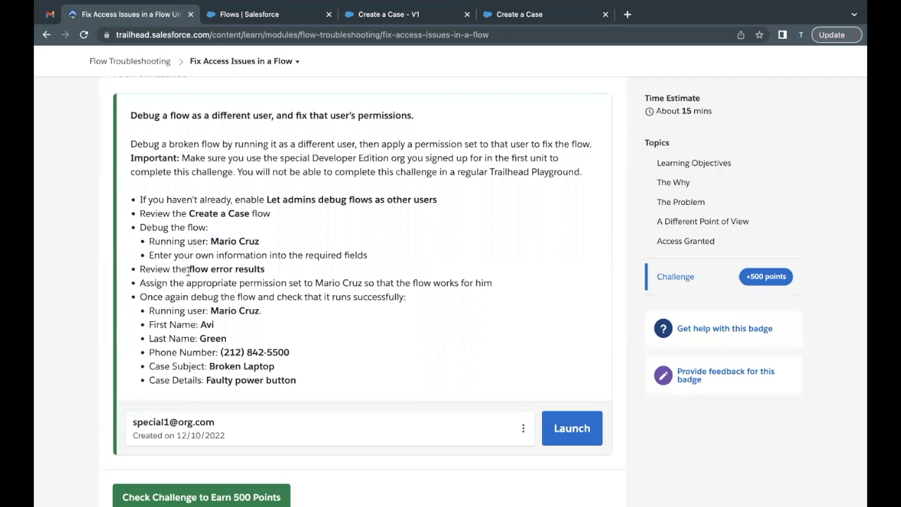
Reread the 'Review the flow error results' step and go back to the failed debug results
left_click_drag(153, 269, 265, 271)
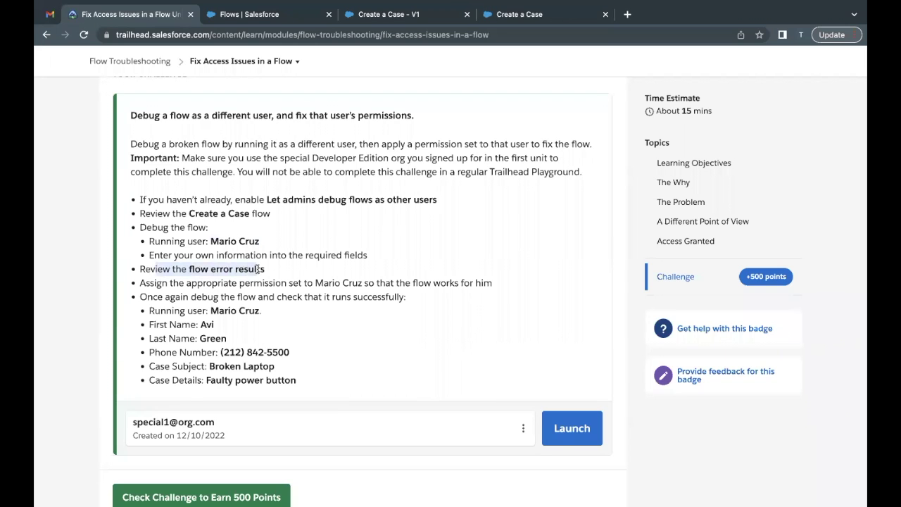
left_click(167, 283)
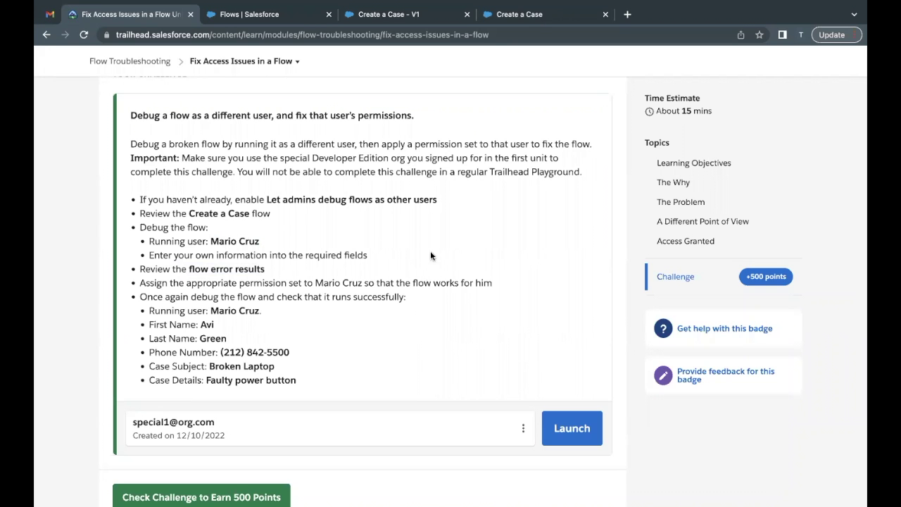
left_click(539, 14)
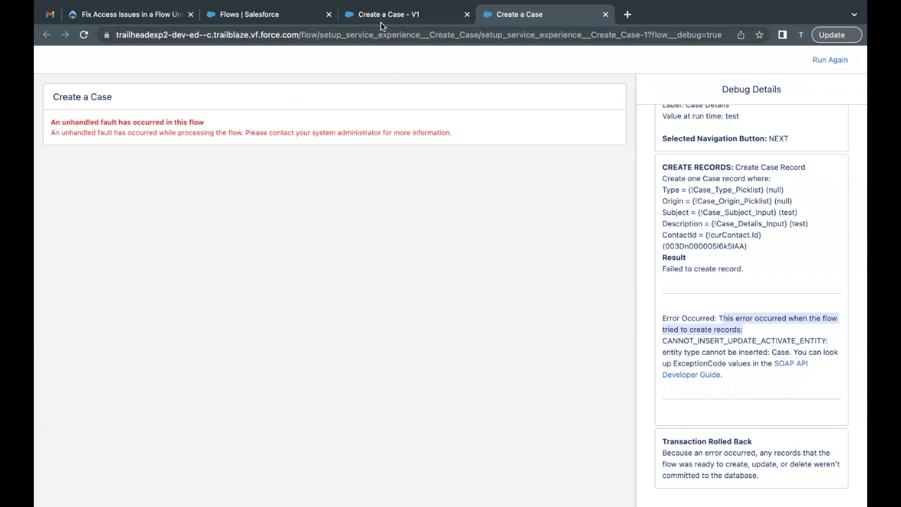
Search Quick Find for 'permis' and open the Permission Sets page
left_click(268, 14)
double_click(130, 119)
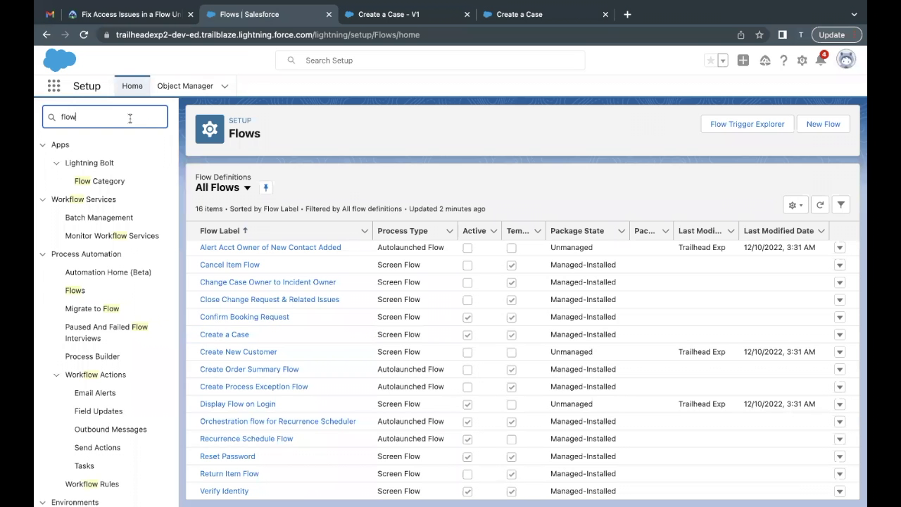
type("permis")
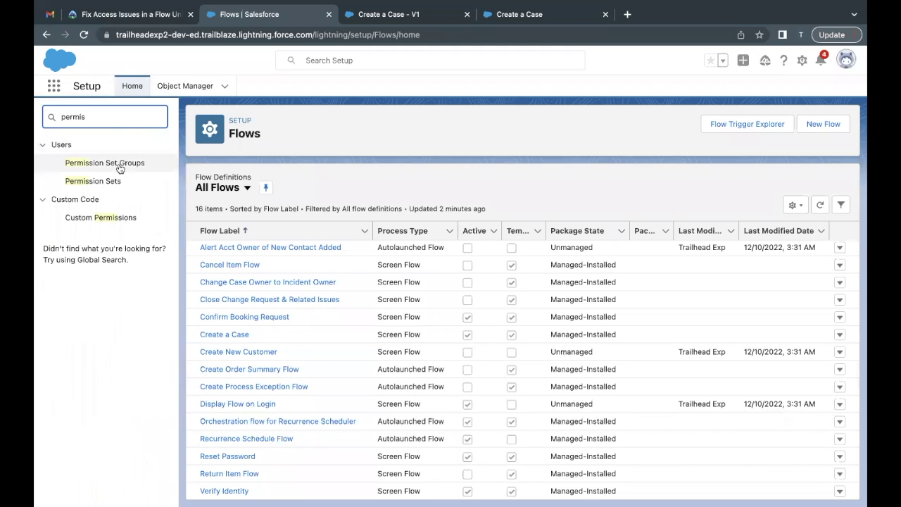
left_click(103, 184)
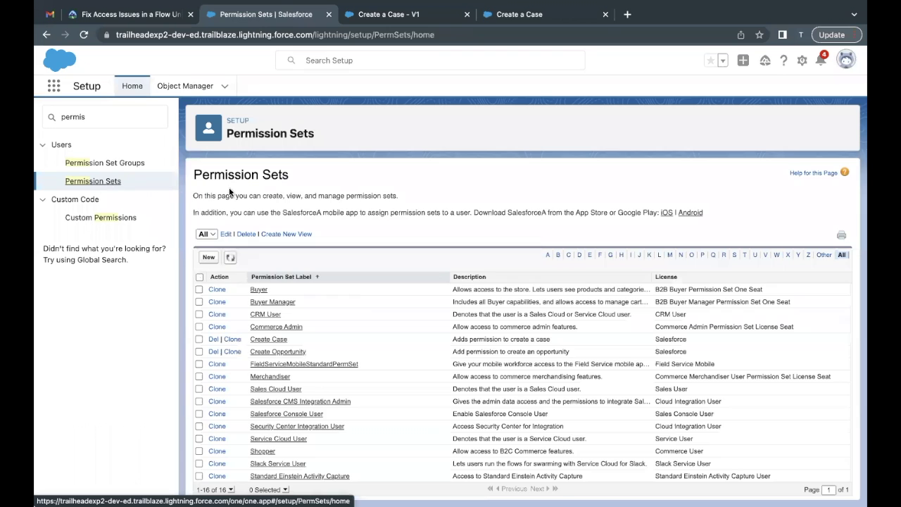
Assign the Create Case permission set to the sales associate user from the Active Users view
left_click(280, 342)
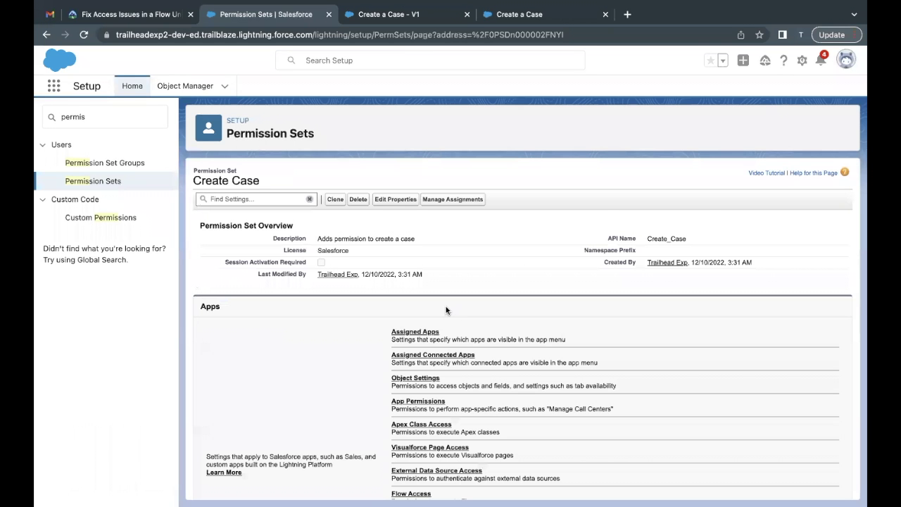
left_click(456, 201)
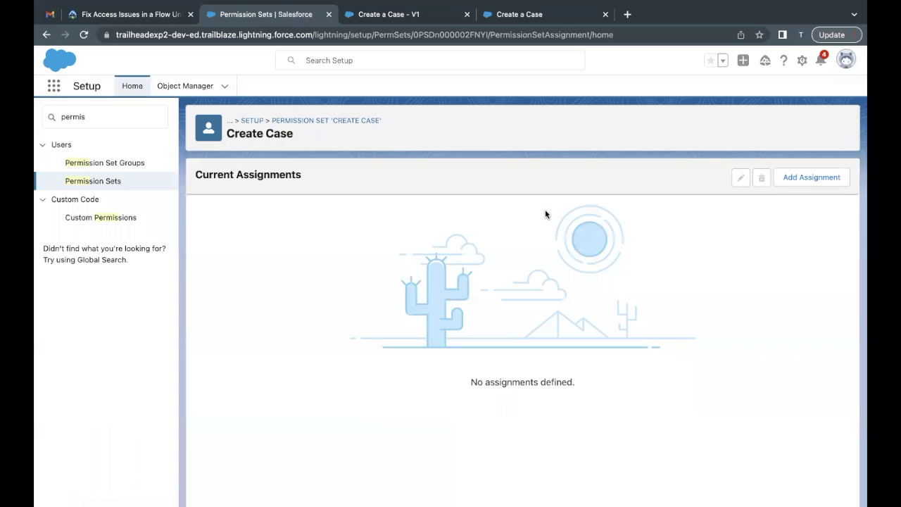
left_click(817, 178)
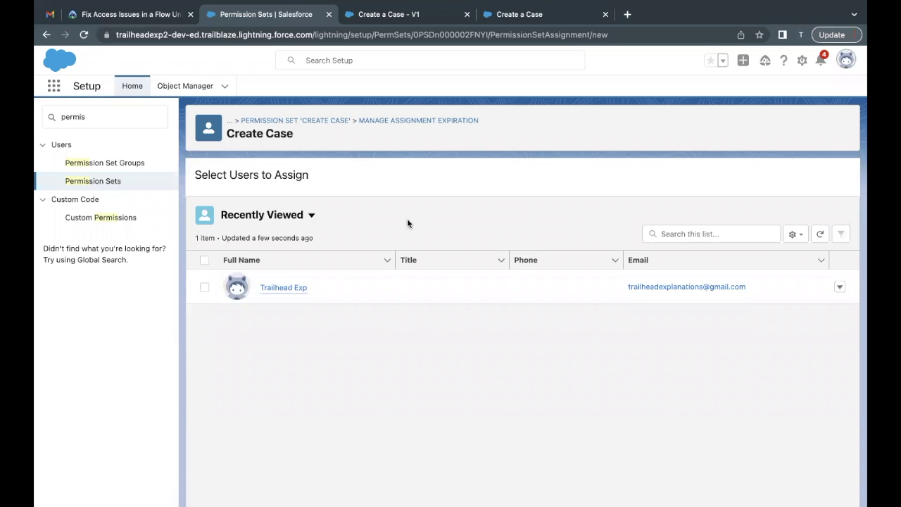
left_click(311, 216)
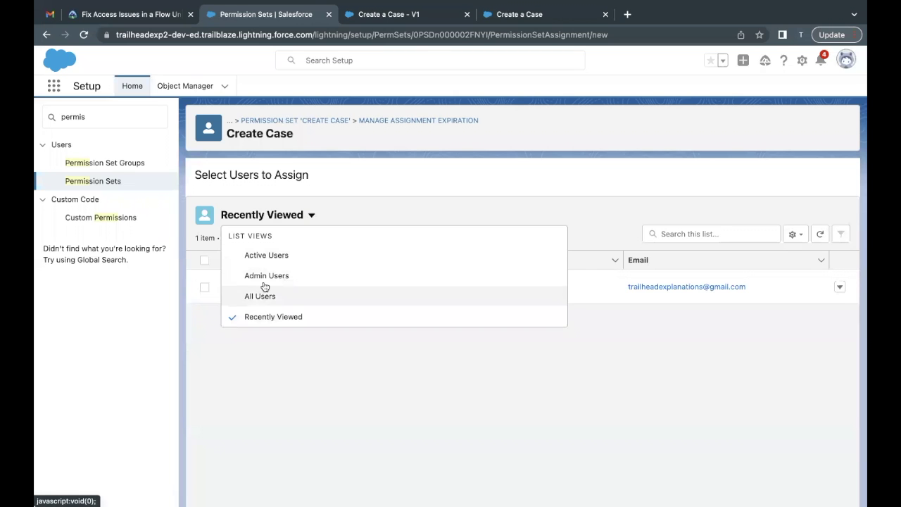
left_click(275, 259)
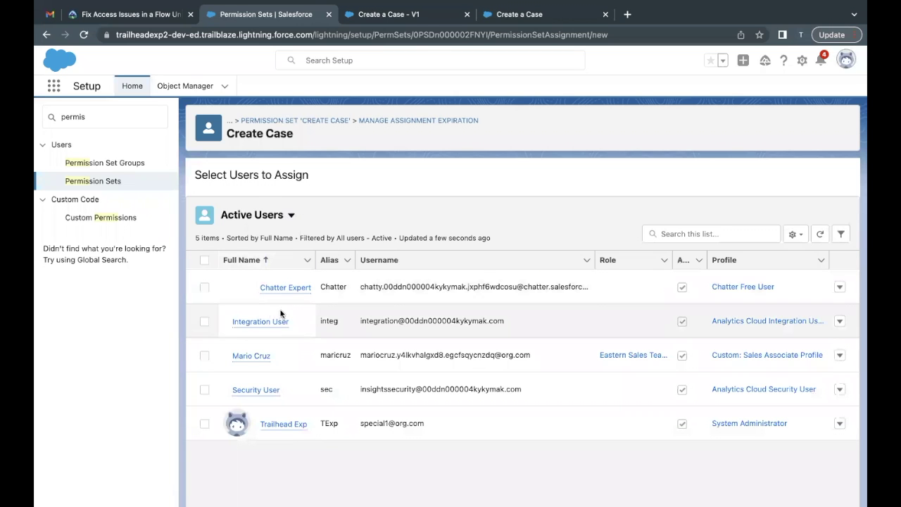
left_click(204, 358)
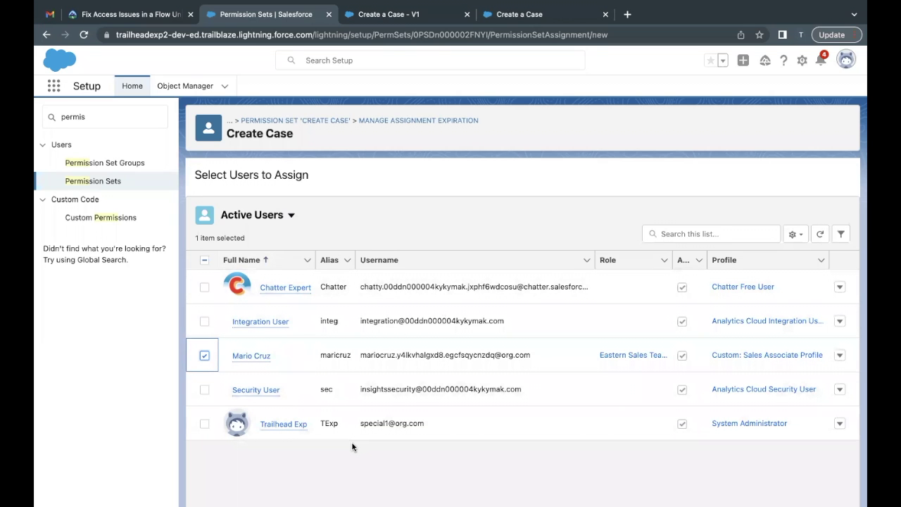
scroll(352, 446, "down", 2)
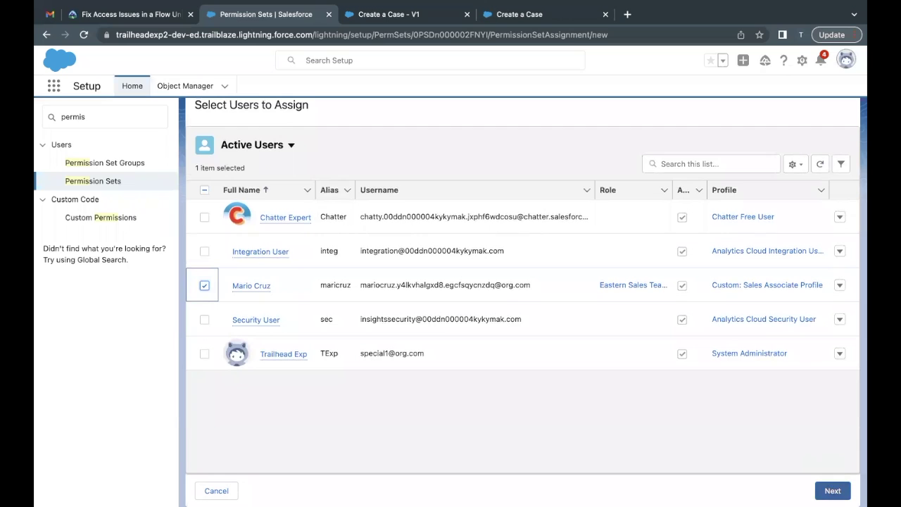
left_click(833, 491)
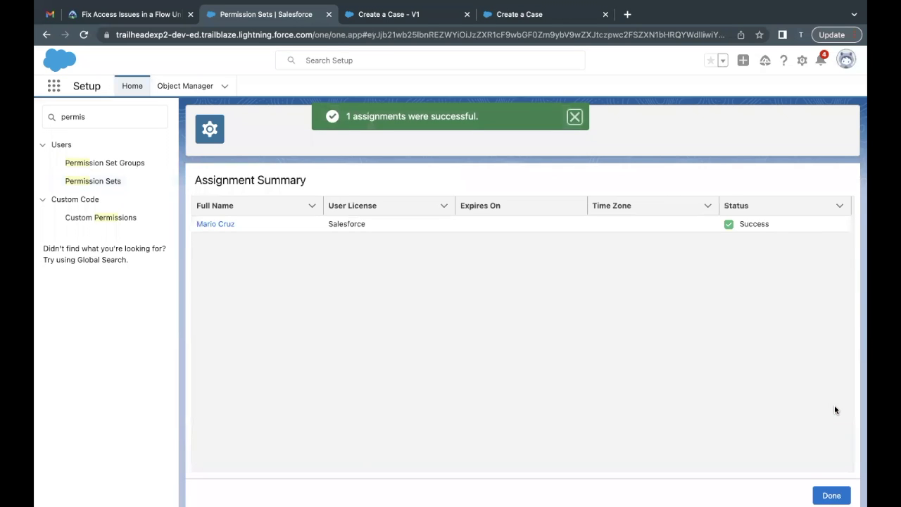
left_click(830, 495)
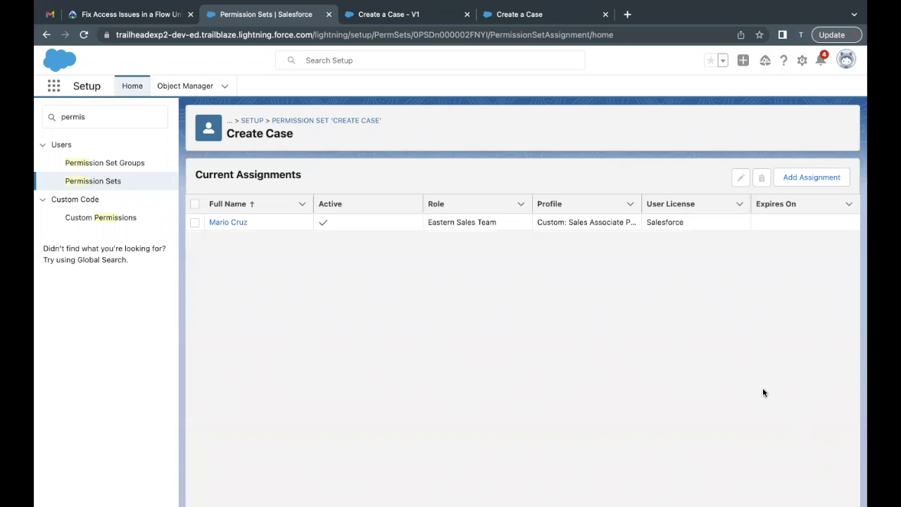
Recheck the challenge's form values in Trailhead and close the failed debug run tab
left_click(544, 21)
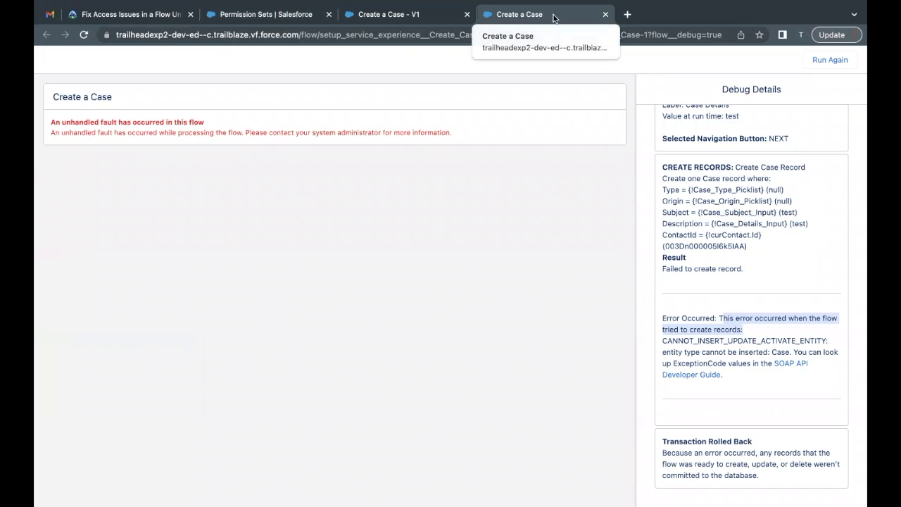
left_click(129, 15)
scroll(238, 322, "down", 2)
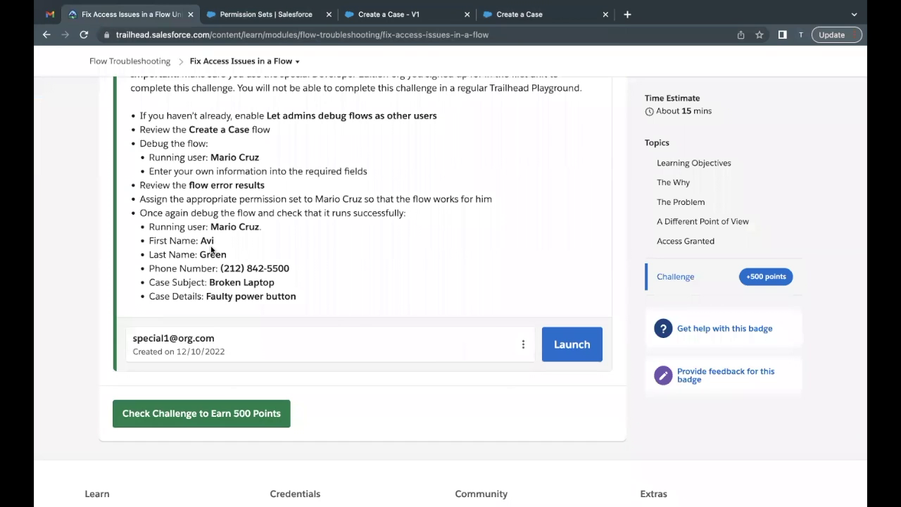
left_click_drag(195, 238, 255, 290)
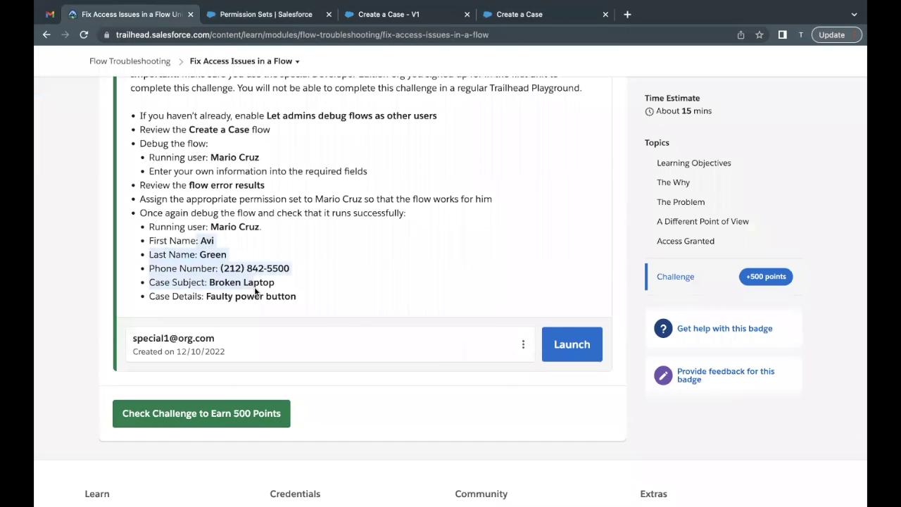
left_click(255, 290)
left_click(547, 16)
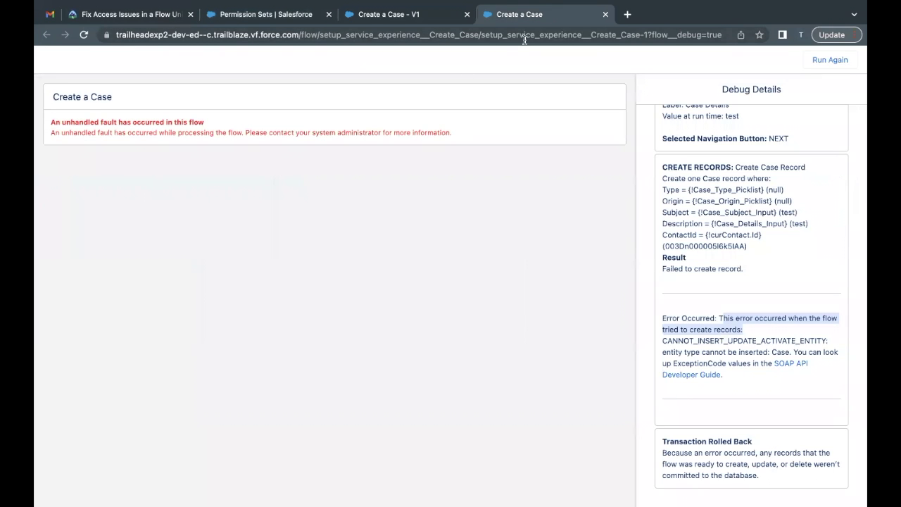
left_click(605, 14)
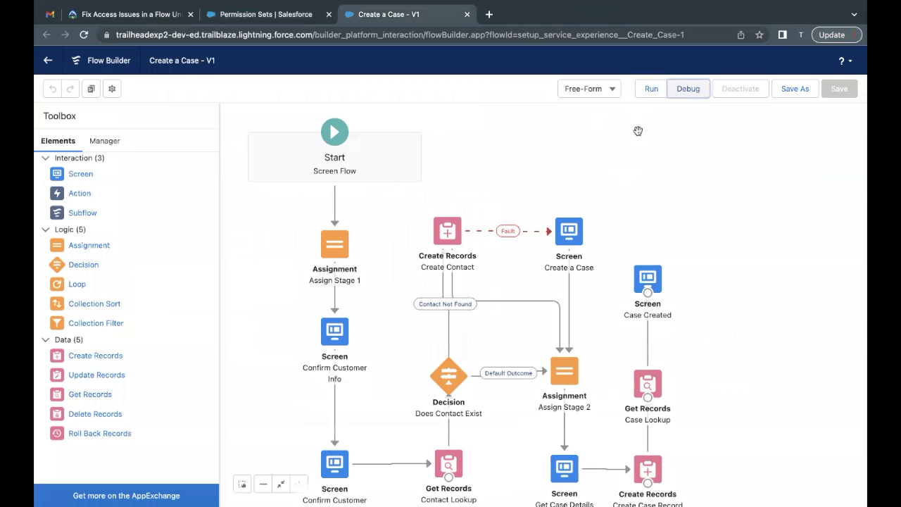
Start a new debug of Create a Case running as the challenge's test user
left_click(694, 92)
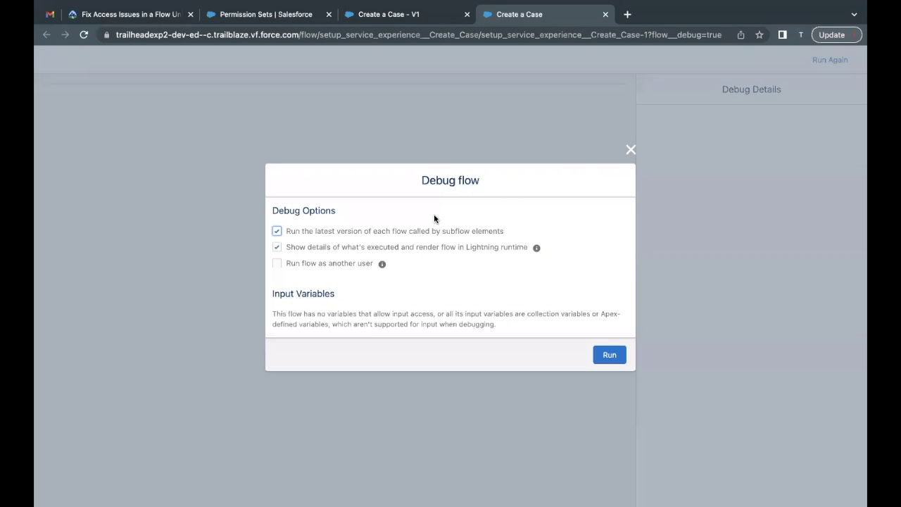
left_click(277, 264)
left_click(414, 271)
type("Mario")
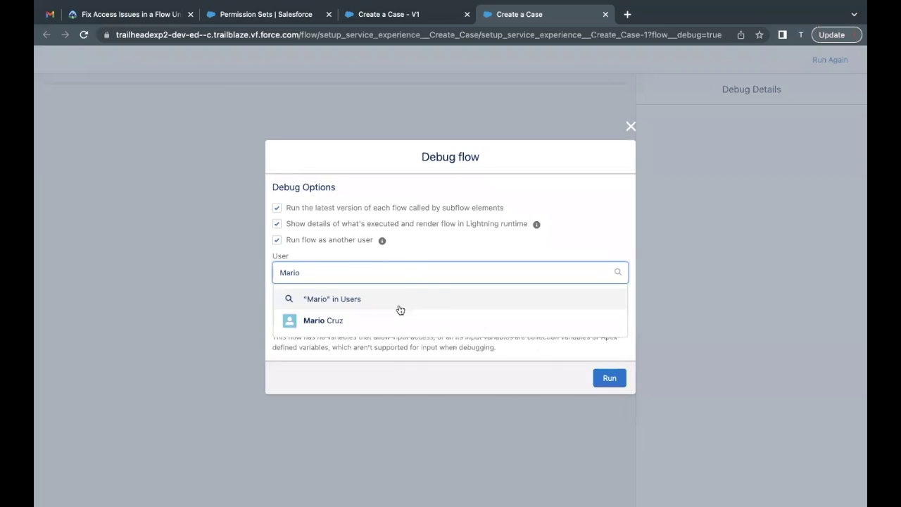
left_click(380, 317)
left_click(606, 383)
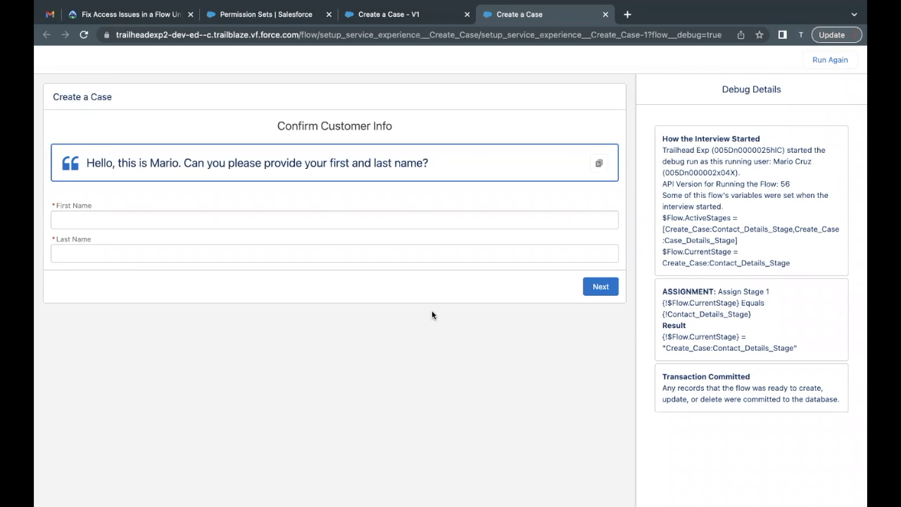
Enter the customer's first name copied from the challenge and their last name, then continue
left_click(146, 19)
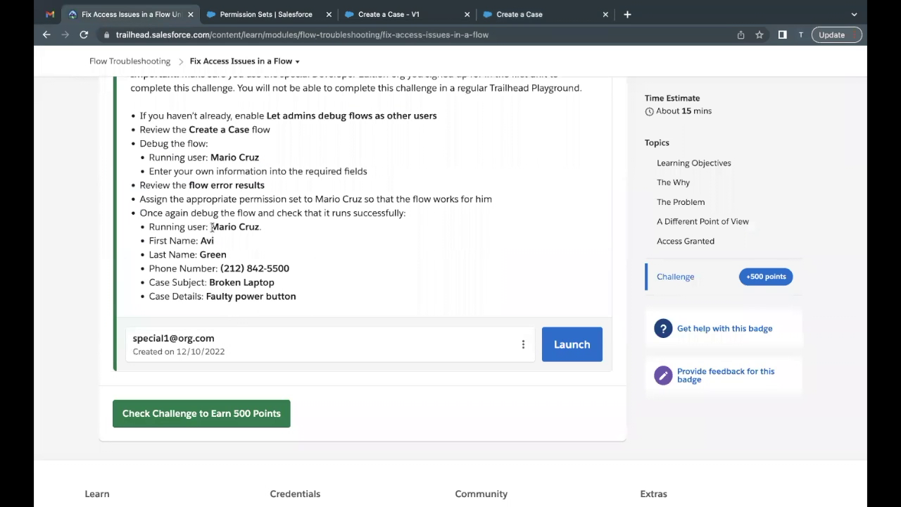
left_click_drag(200, 241, 228, 243)
key("ctrl+c")
left_click(545, 14)
left_click(279, 219)
key("ctrl+v")
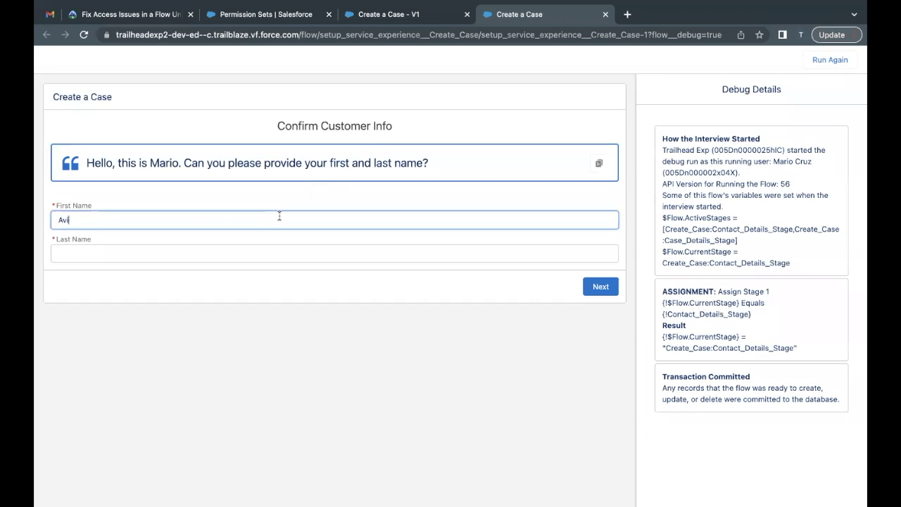
left_click(212, 253)
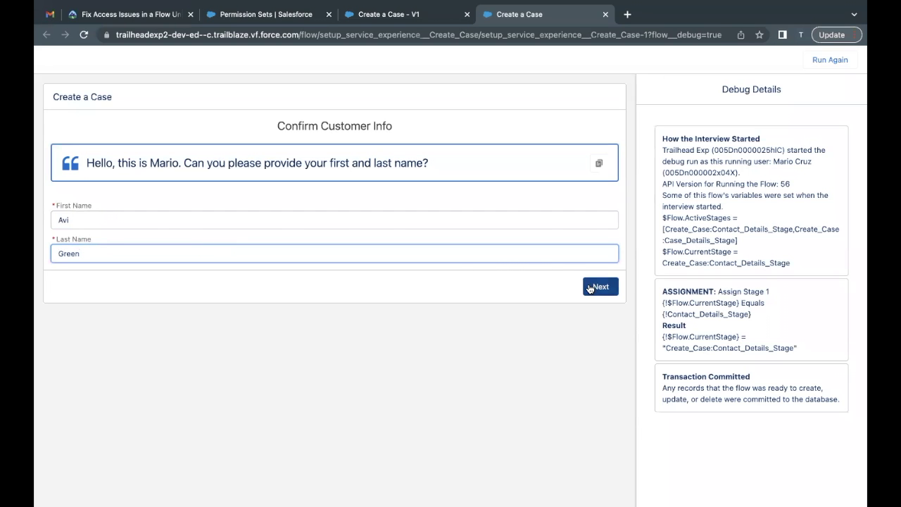
left_click(589, 287)
Fill in the customer's e-mail address and the challenge's phone number, then continue
left_click(84, 222)
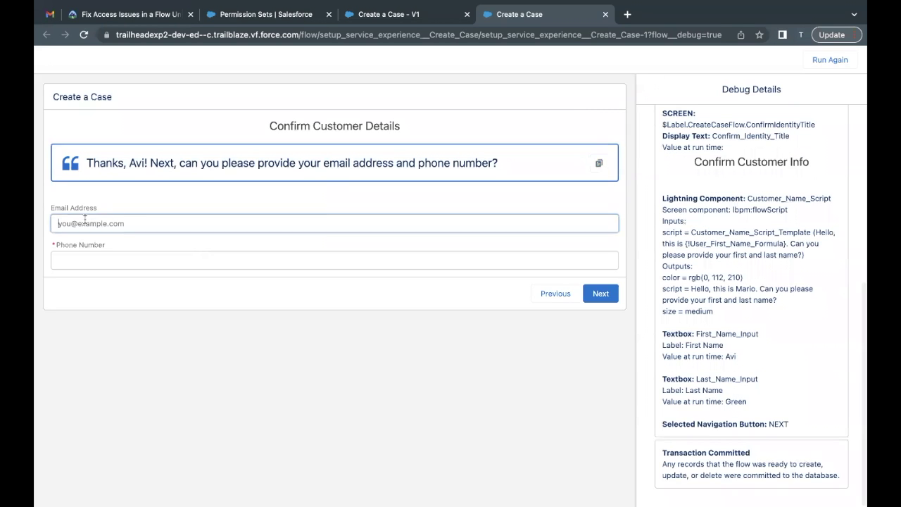
type("mario@")
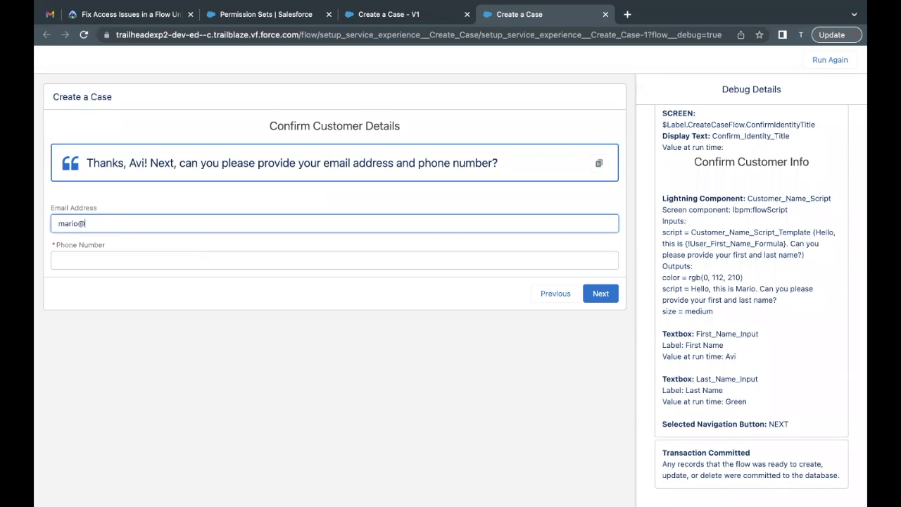
type("examop")
key("BackSpace")
type("ple.cio")
type("om")
left_click(335, 260)
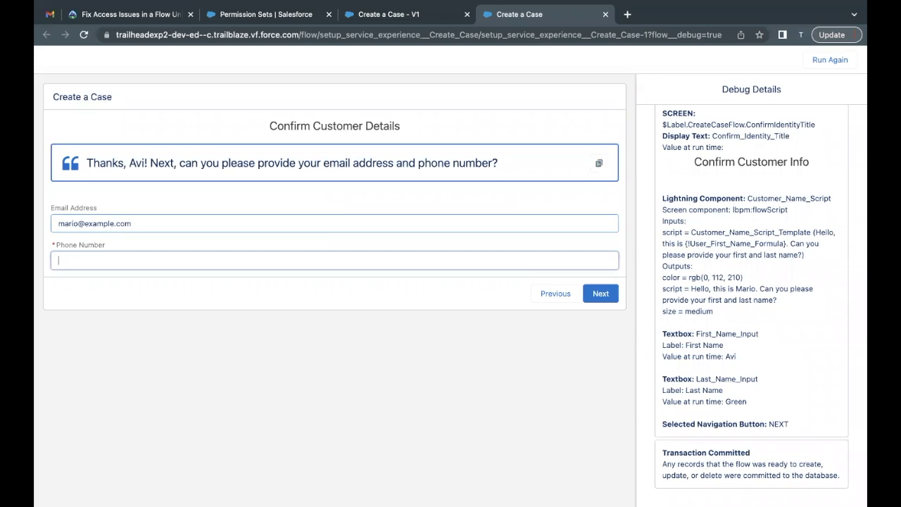
left_click(148, 16)
left_click_drag(222, 269, 219, 268)
key("ctrl+c")
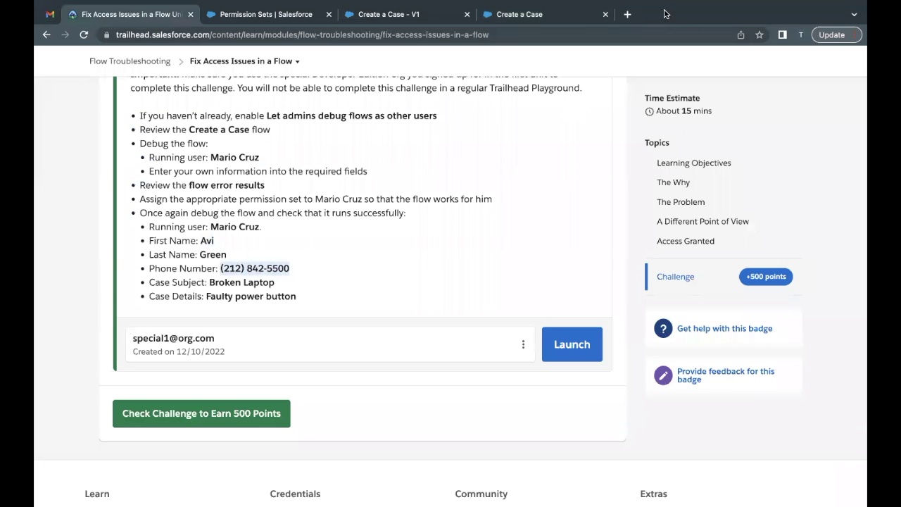
left_click(569, 15)
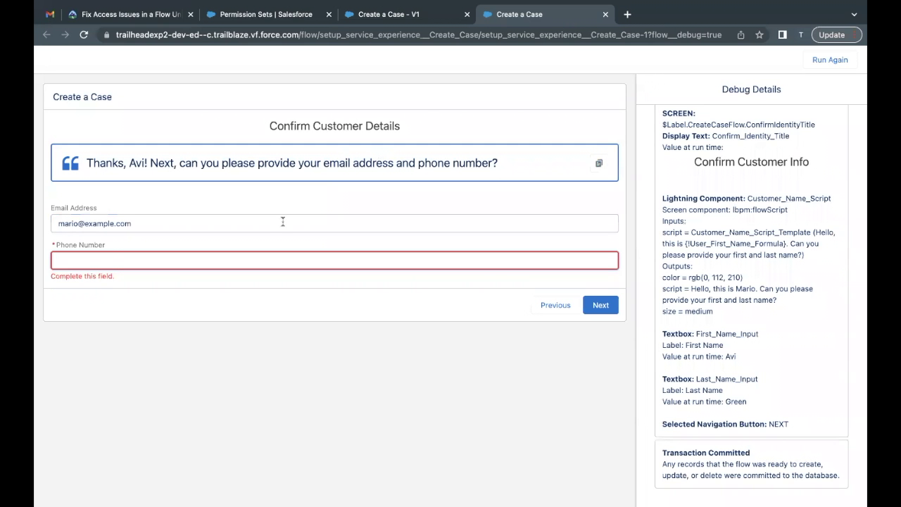
key("ctrl+v")
left_click(608, 311)
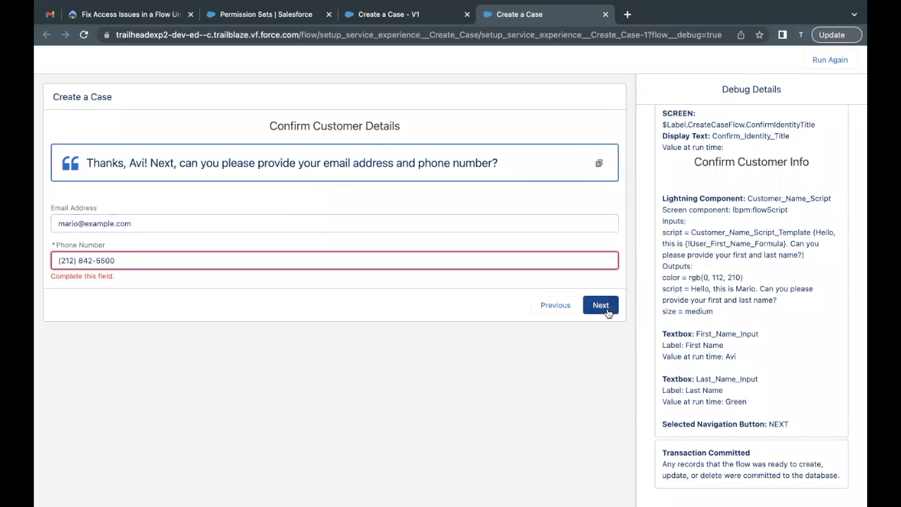
left_click(600, 294)
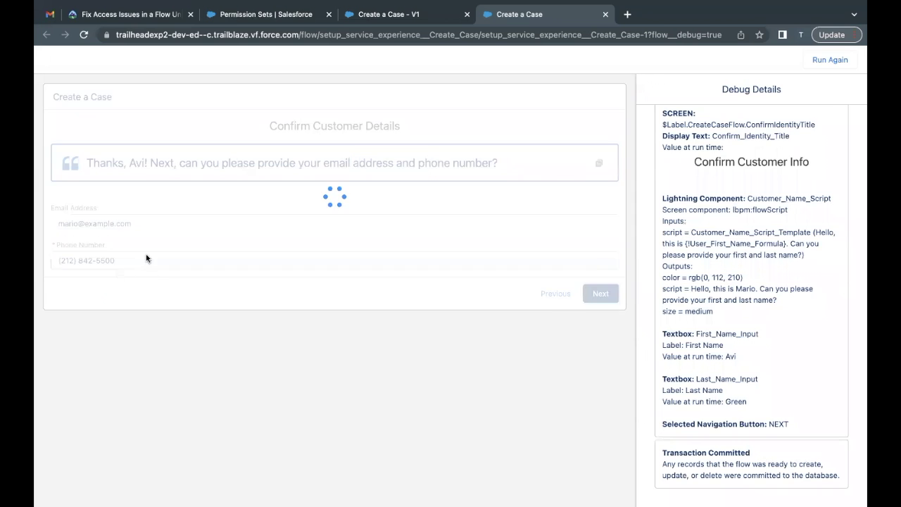
Set Case Type to Mechanical and Case Origin to Phone
left_click(99, 222)
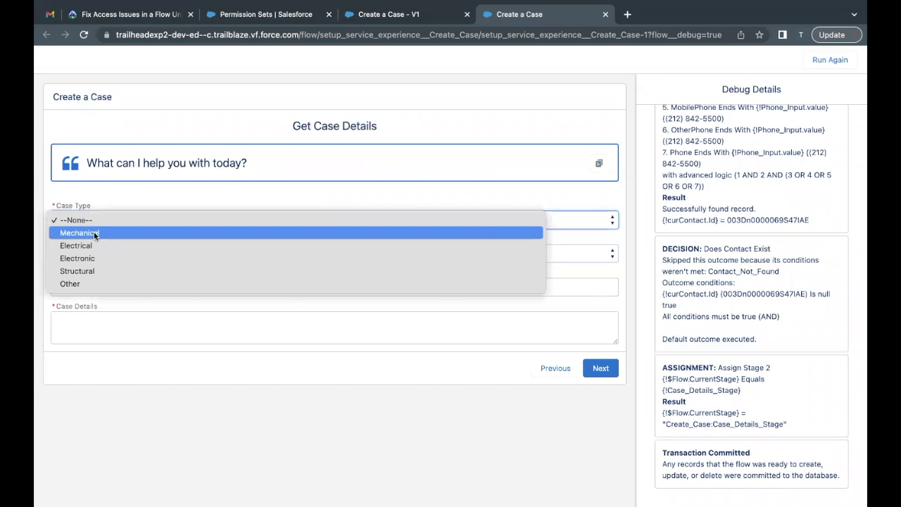
left_click(94, 234)
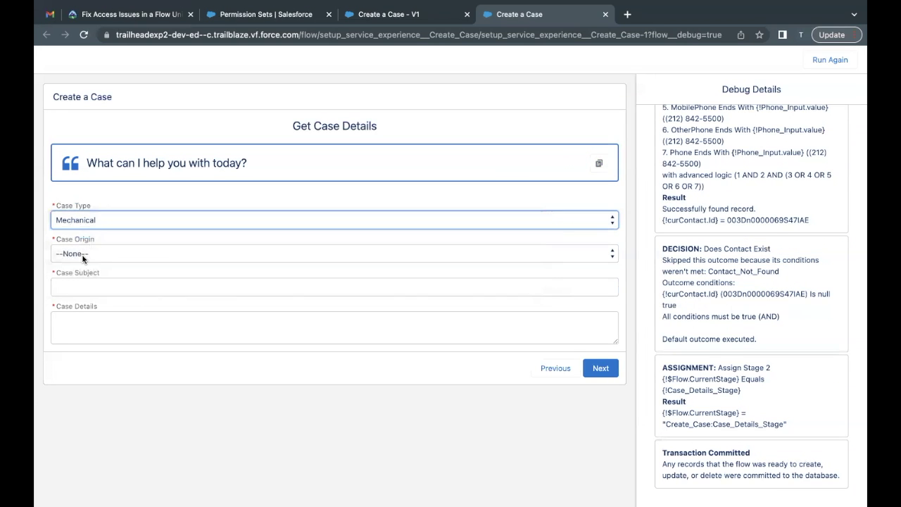
left_click(82, 257)
left_click(85, 263)
Enter subject 'Broken Laptop' and details 'Faulty power button', copied from the challenge
left_click(80, 287)
left_click(134, 14)
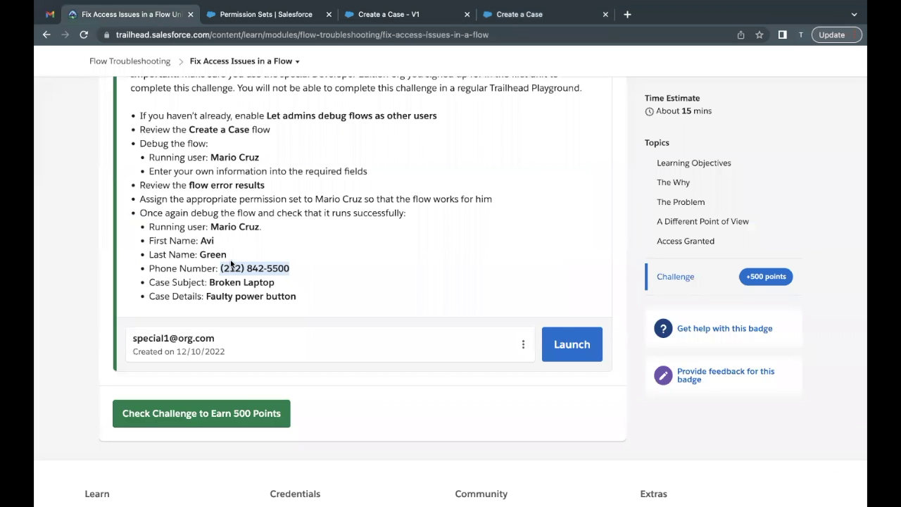
left_click_drag(209, 283, 277, 284)
key("ctrl+c")
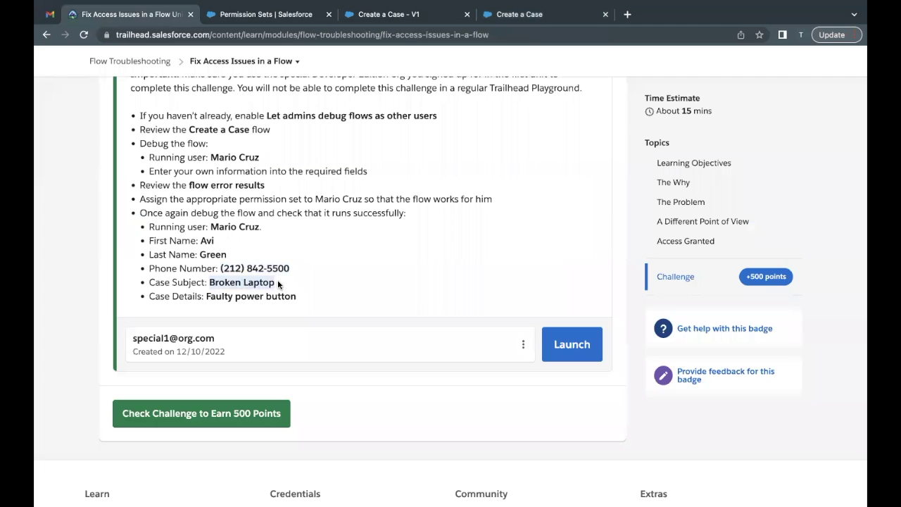
left_click(546, 16)
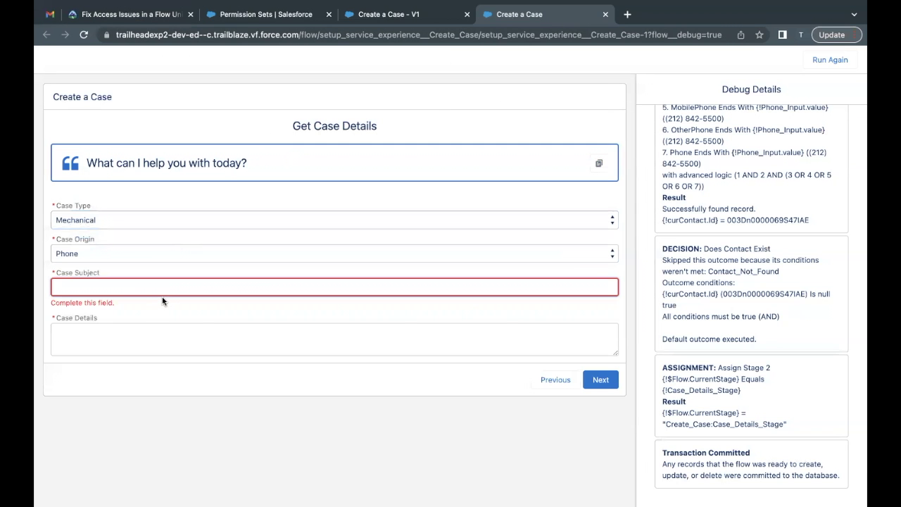
key("ctrl+v")
left_click(151, 16)
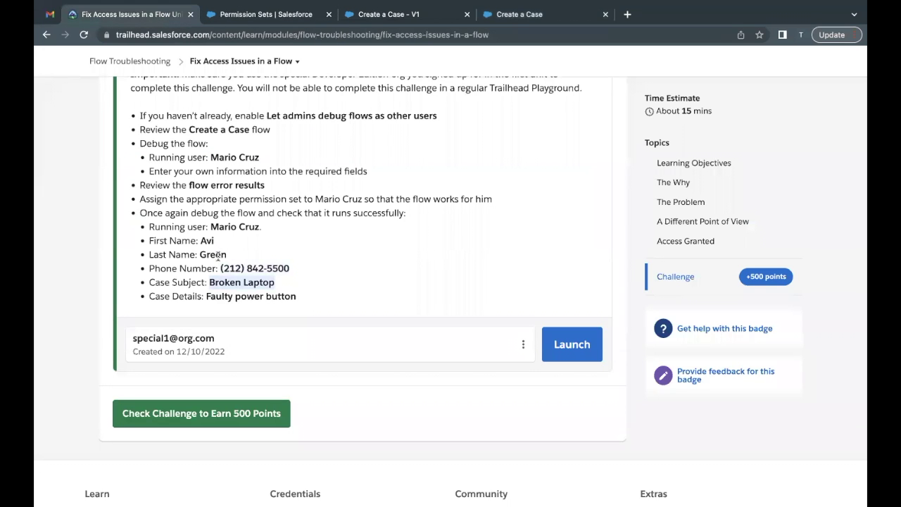
left_click_drag(207, 295, 318, 300)
key("ctrl+c")
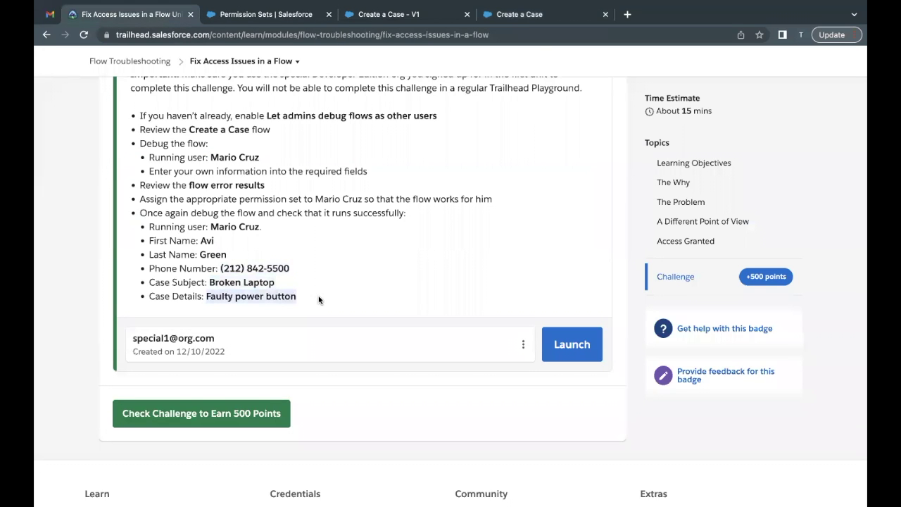
left_click(522, 16)
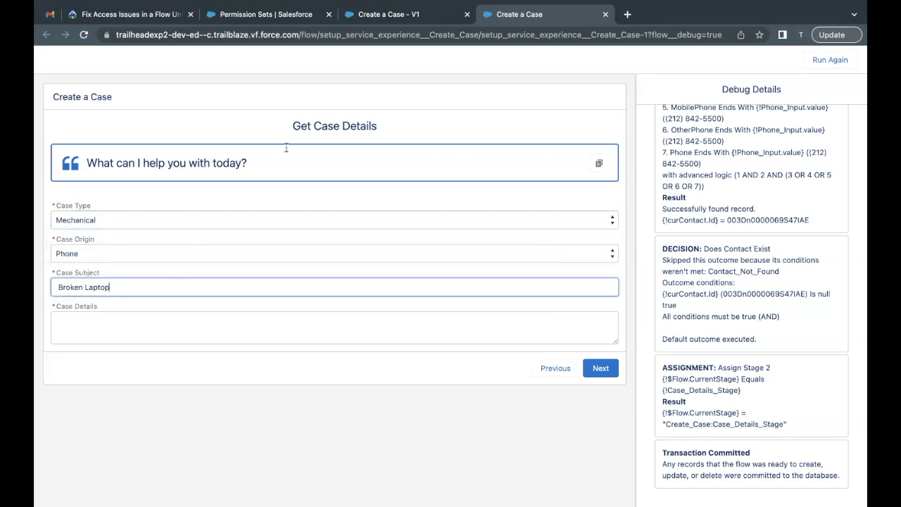
left_click(157, 335)
key("ctrl+v")
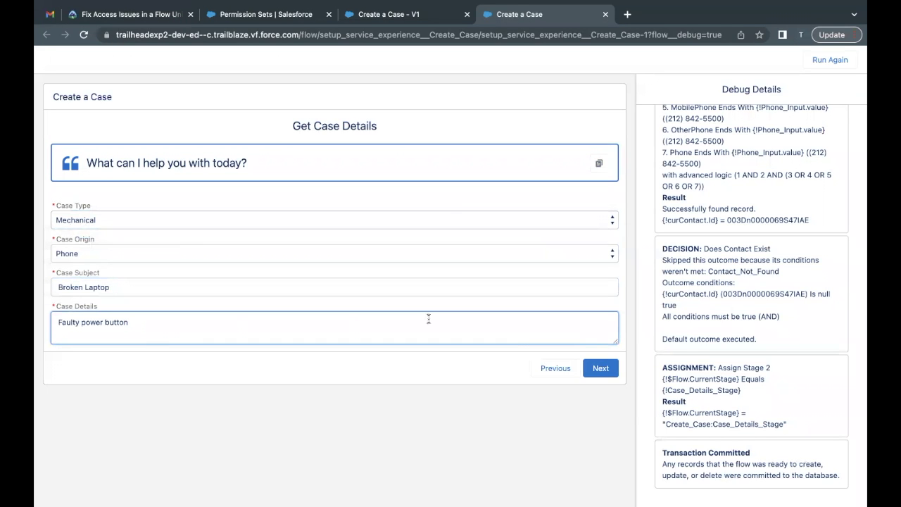
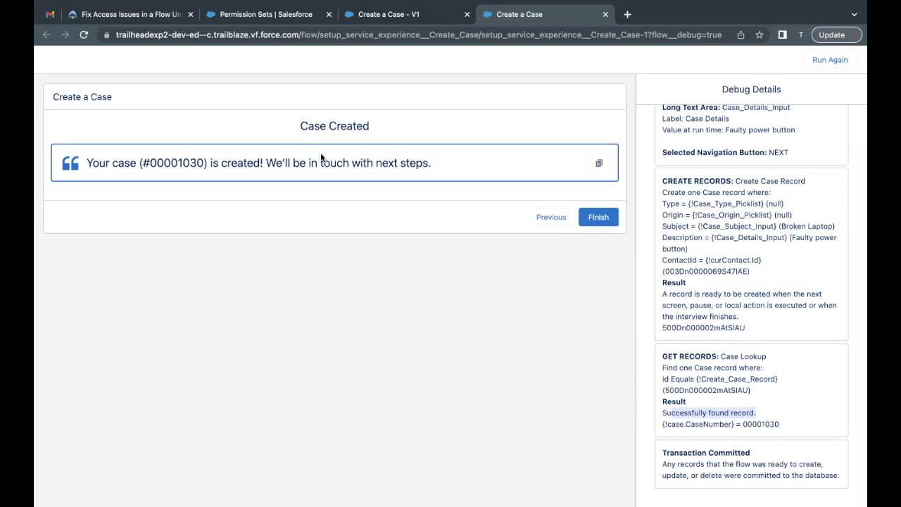
Return to the Create Case permission set's assignments page
left_click(222, 17)
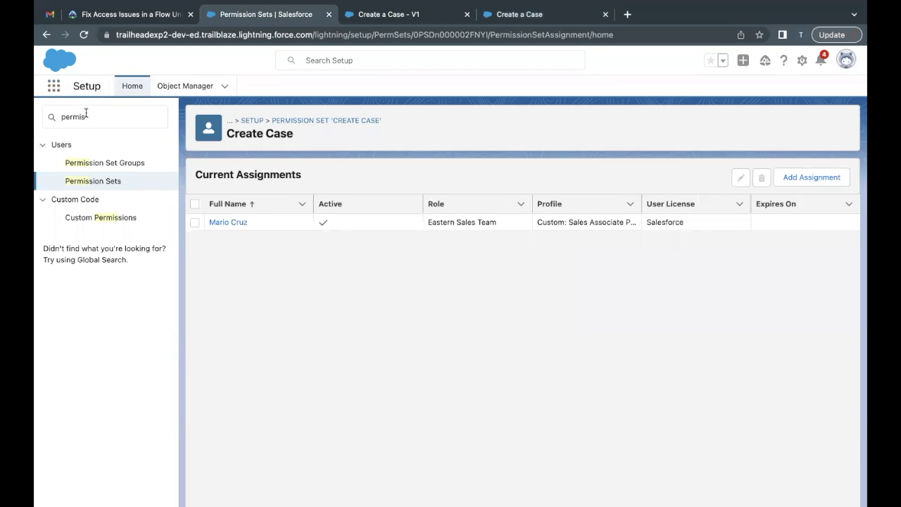
Search 'case' in the App Launcher and go to the Cases home
left_click(54, 86)
type("case")
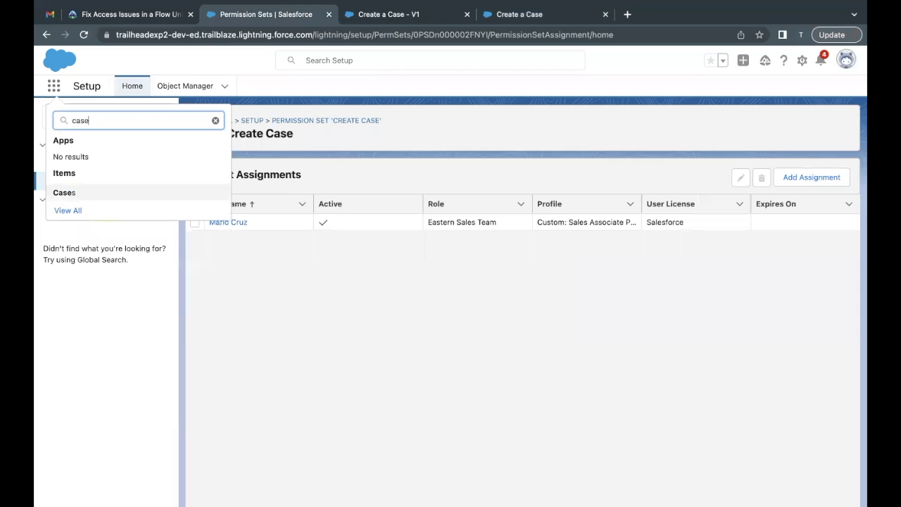
left_click(61, 192)
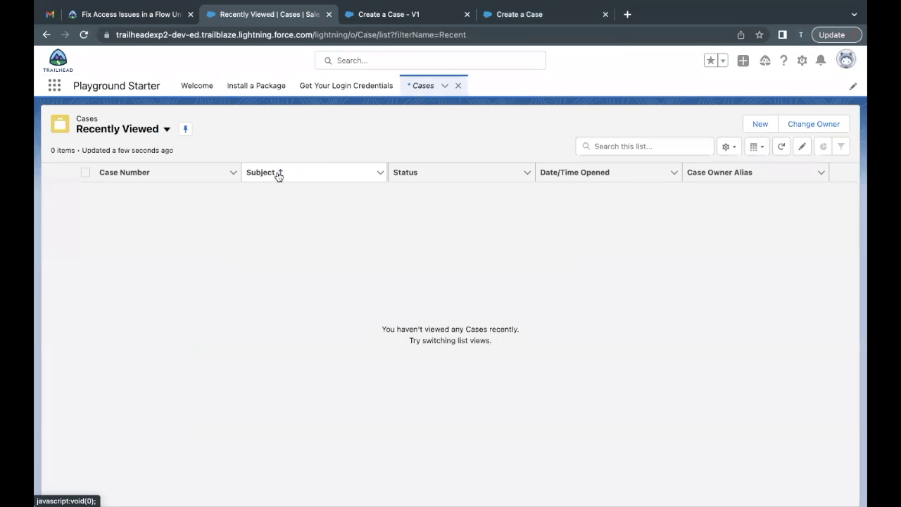
Switch the Cases list to the All Open Cases list view
left_click(168, 131)
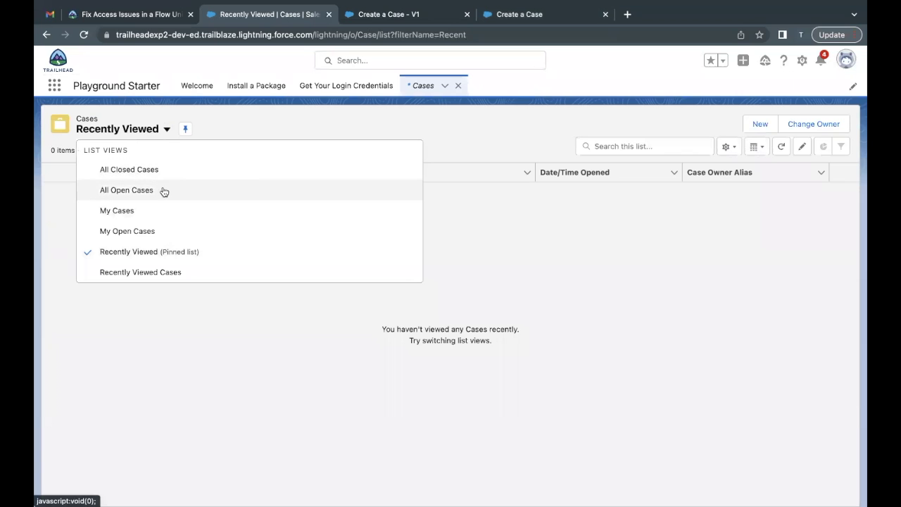
left_click(156, 273)
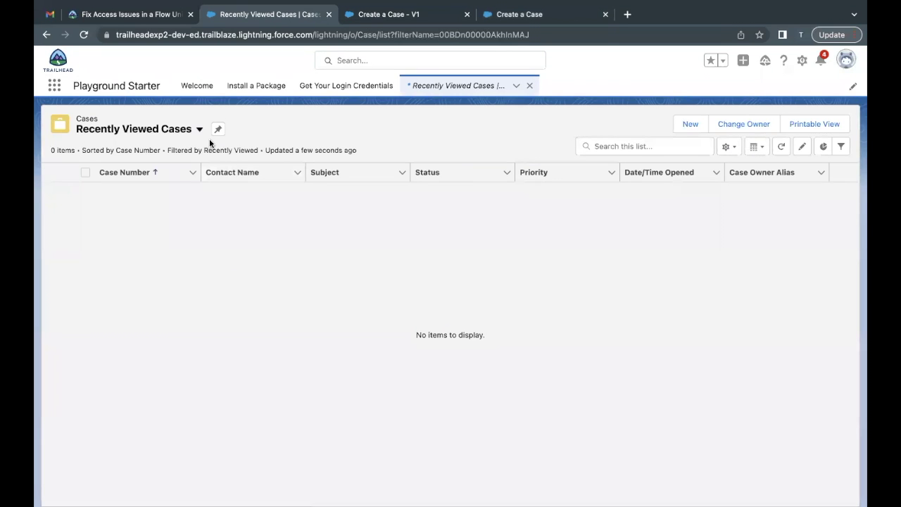
left_click(200, 131)
left_click(172, 251)
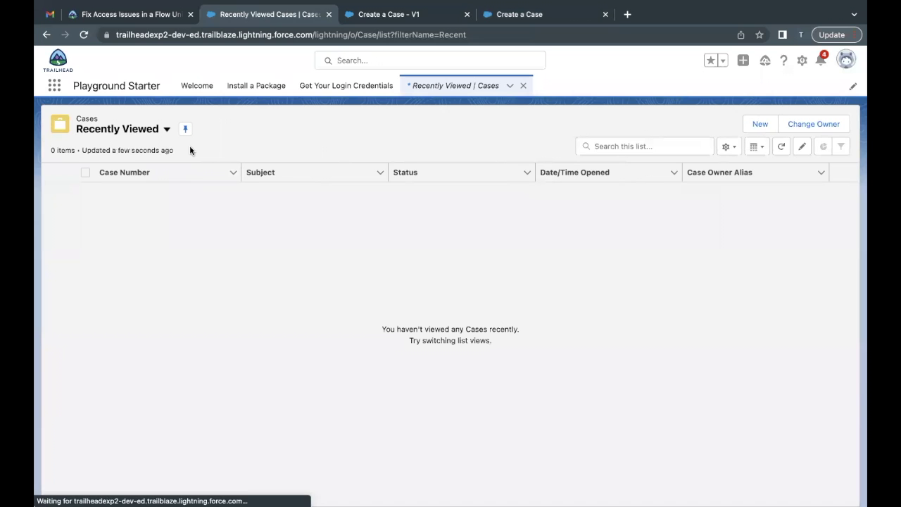
left_click(166, 128)
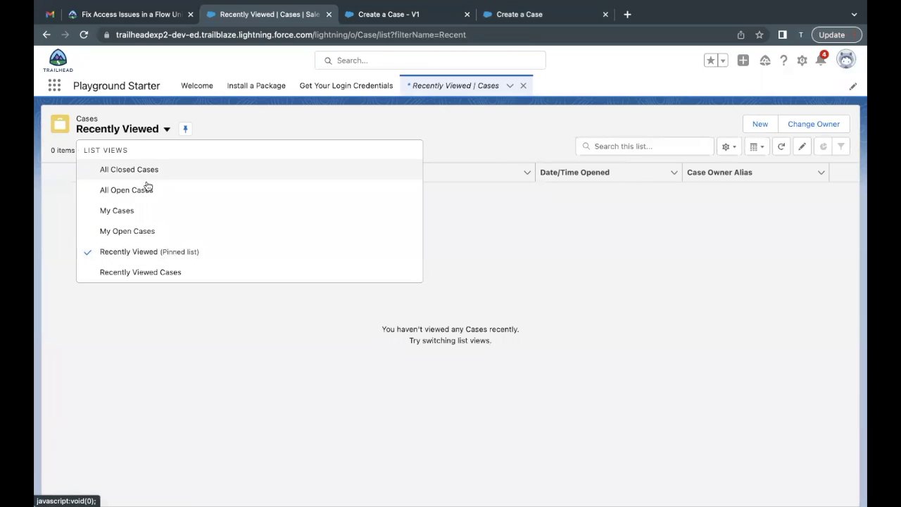
left_click(148, 186)
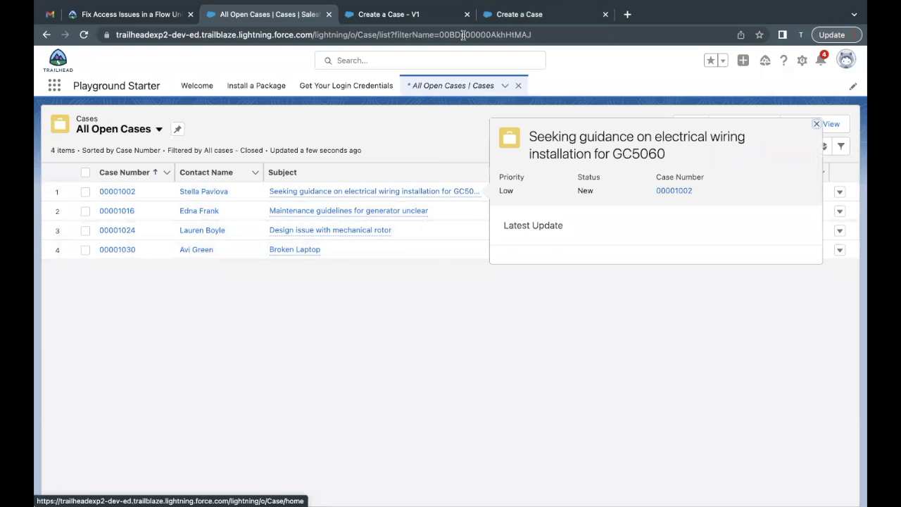
Match case number 00001030 from the flow result against the All Open Cases list
left_click(518, 14)
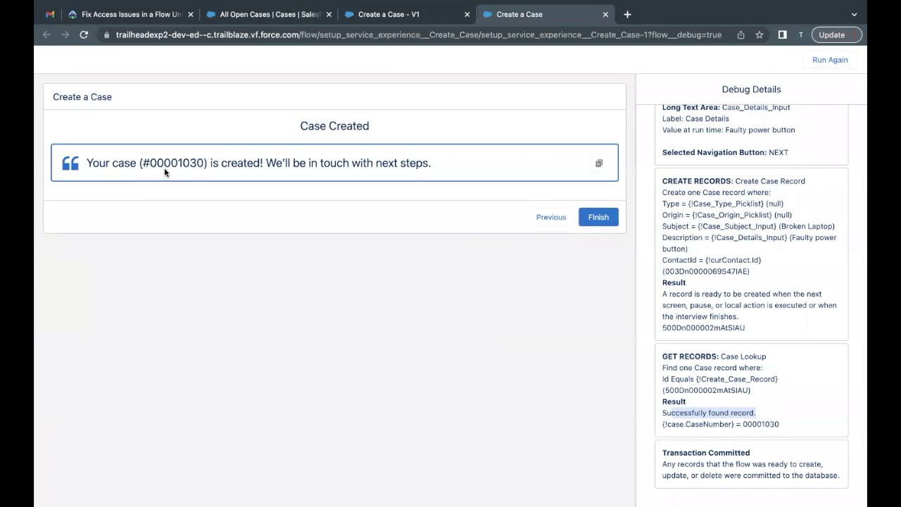
left_click_drag(157, 166, 199, 166)
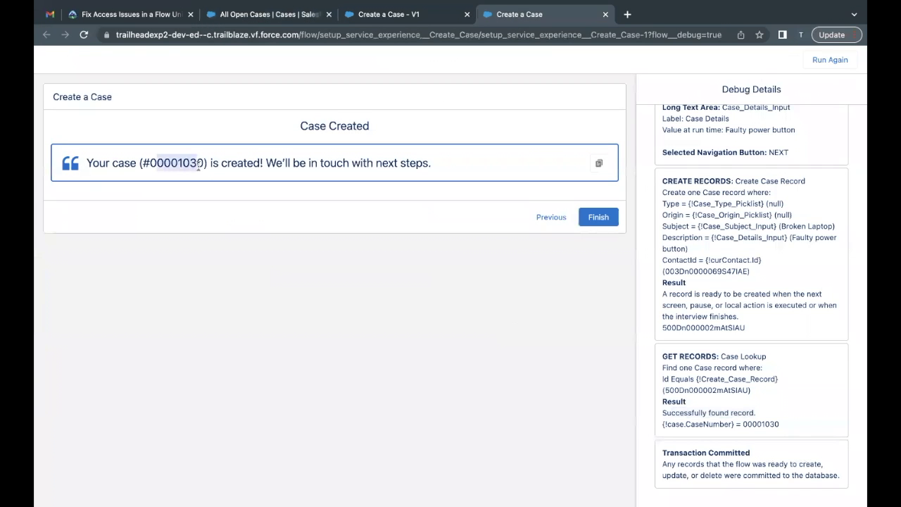
left_click(247, 14)
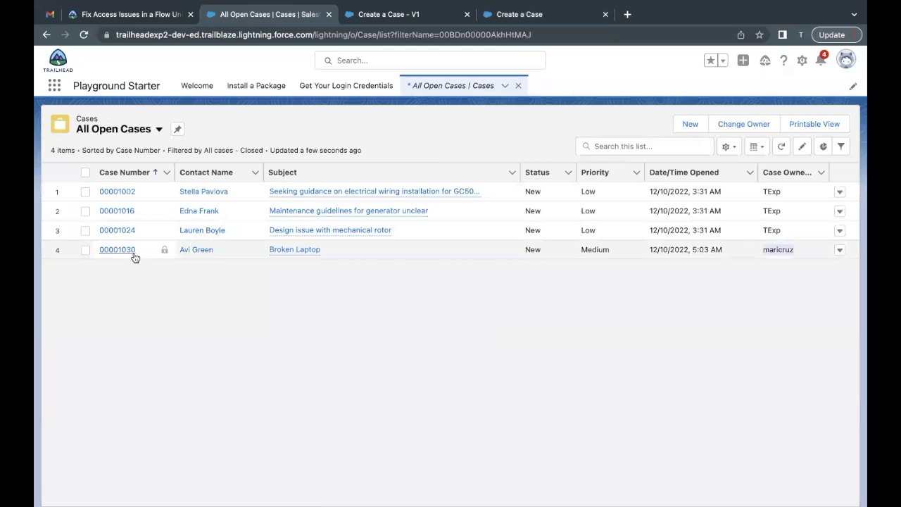
left_click_drag(138, 255, 89, 254)
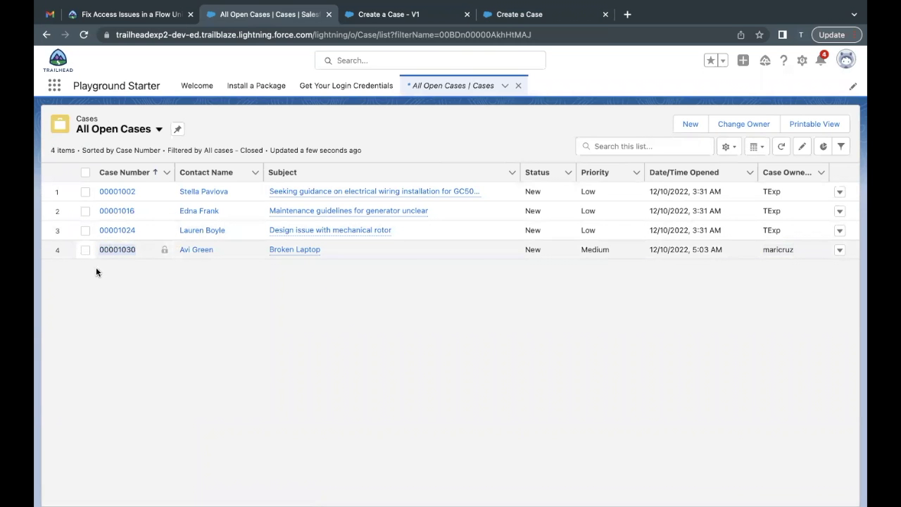
left_click(96, 18)
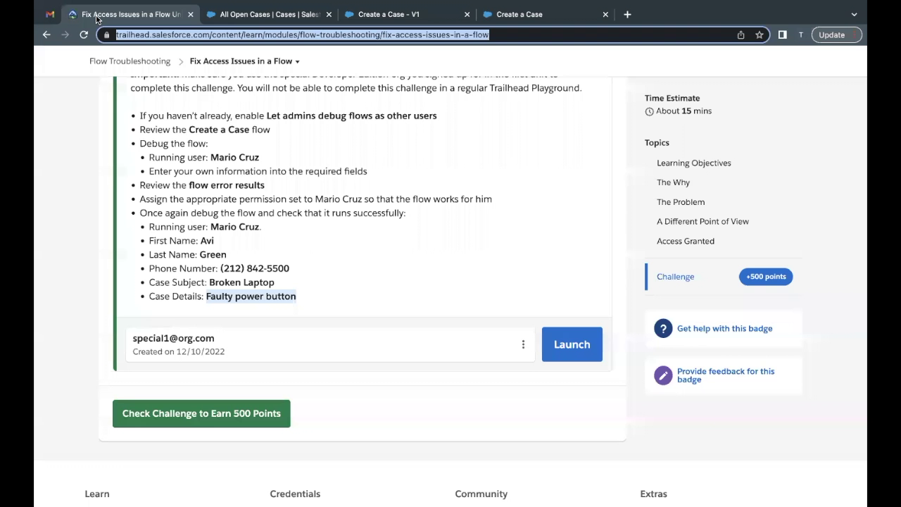
Check the Fix Access Issues in a Flow challenge to earn 500 points
left_click(260, 184)
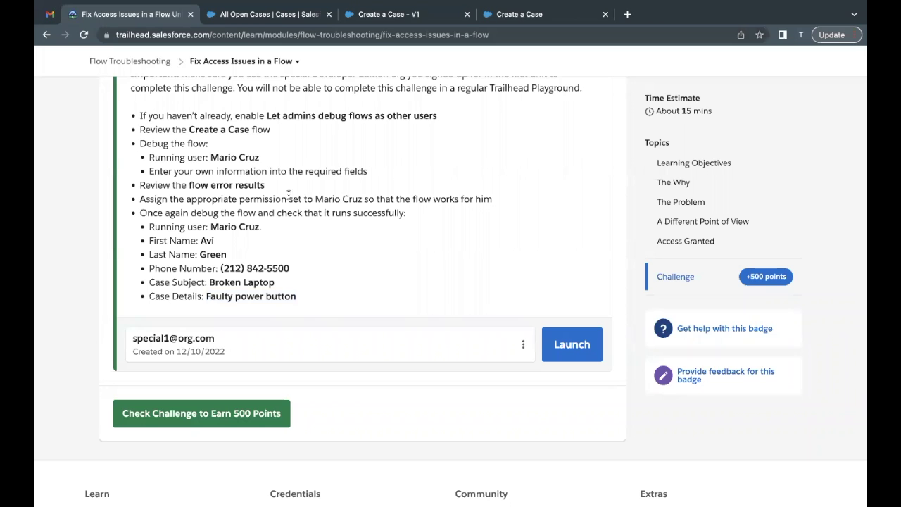
scroll(300, 267, "up", 1)
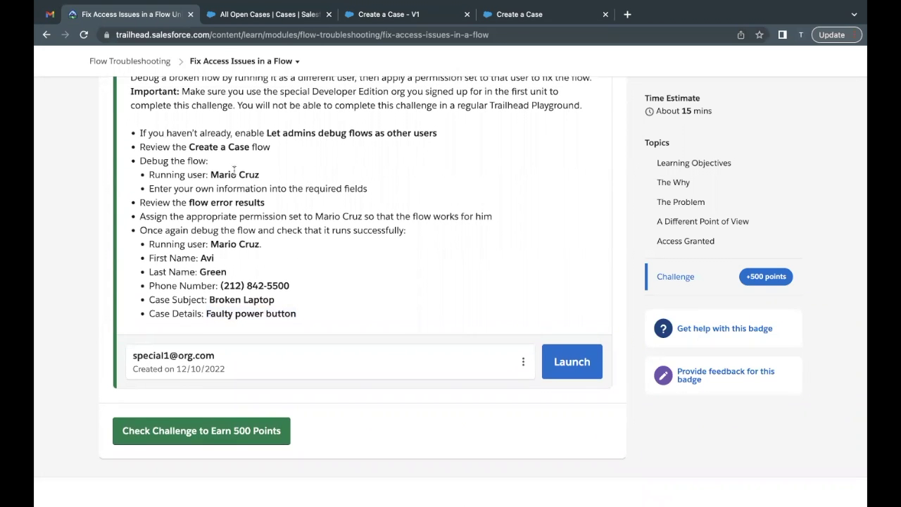
scroll(273, 255, "down", 2)
left_click(221, 403)
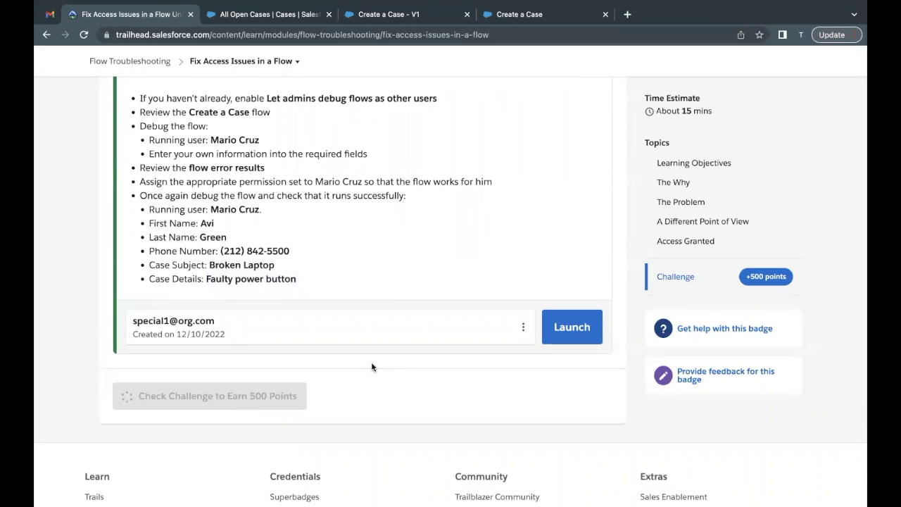